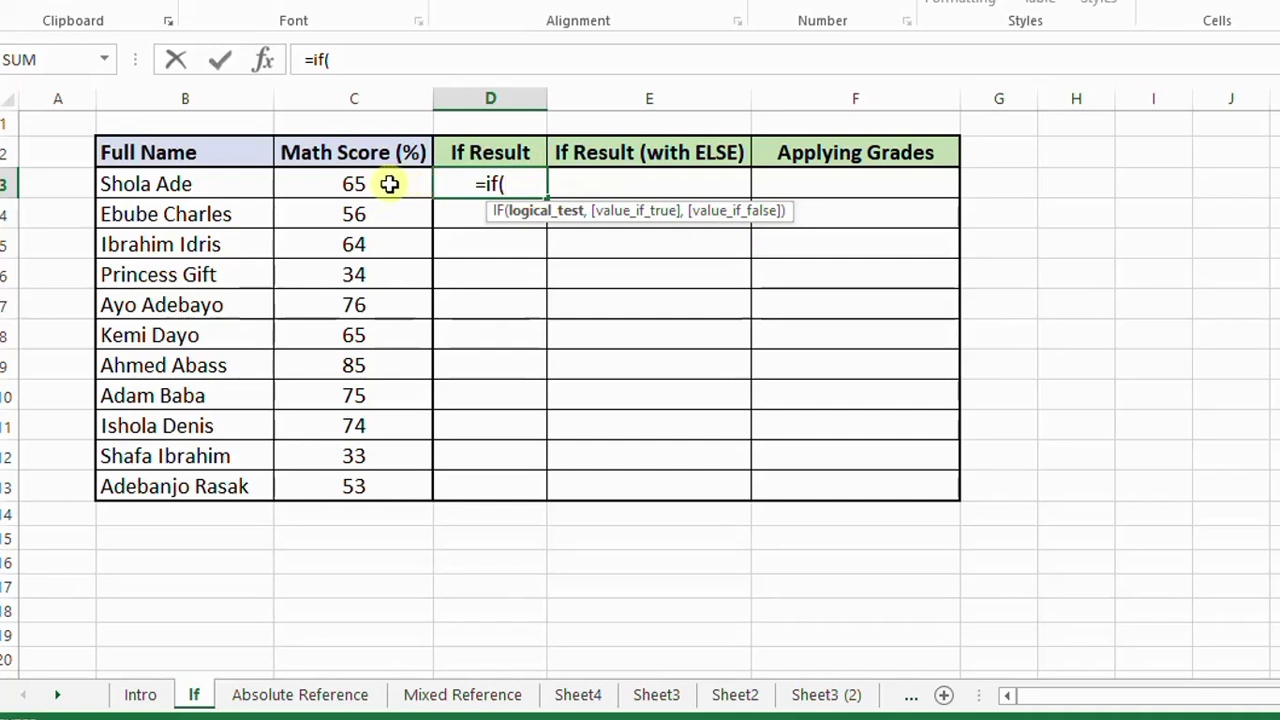
Complete the IF formula in D3 with the test C3>50 and the true value "Pass", giving no false value
{"action": "left_click", "coordinate": [389, 184]}
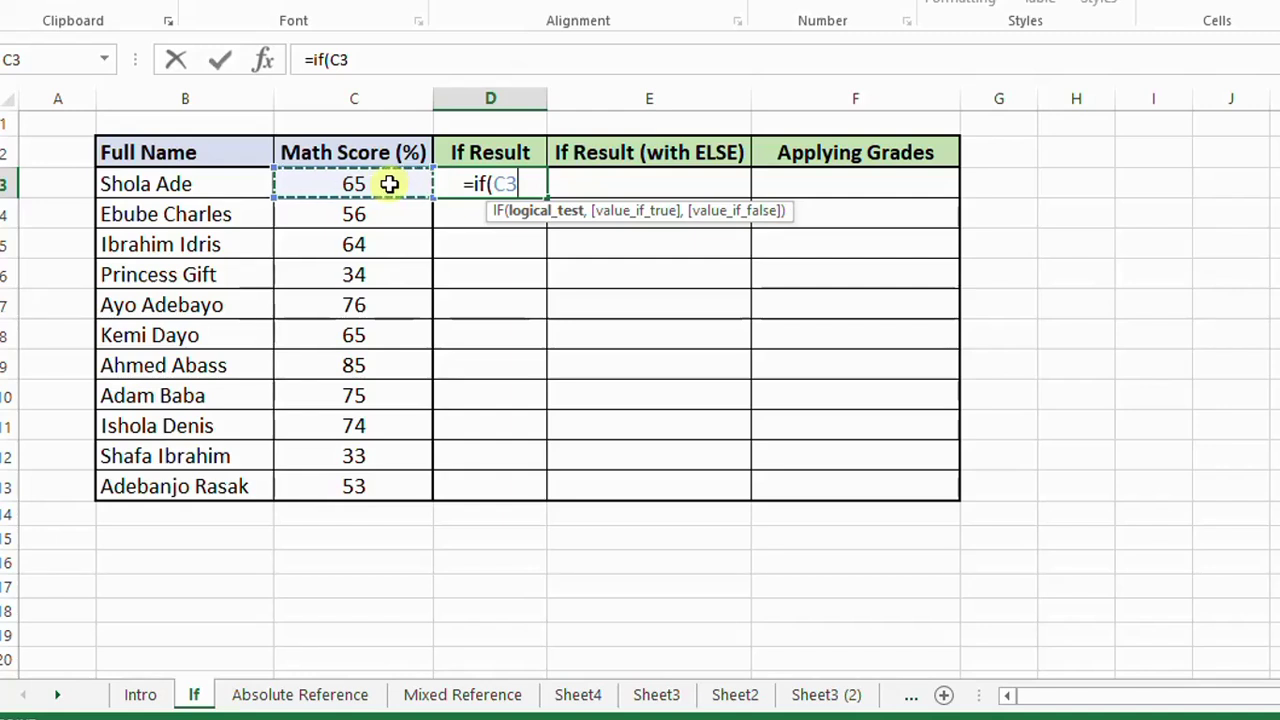
{"action": "type", "text": ">50"}
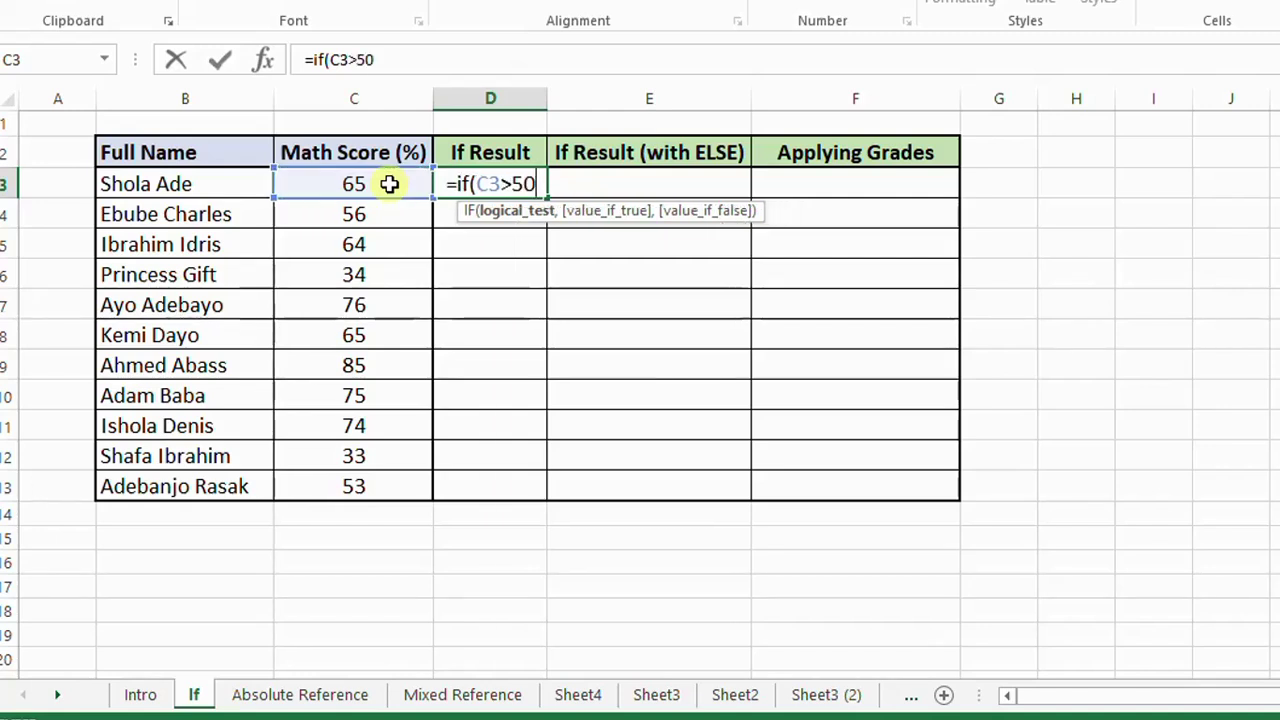
{"action": "type", "text": ","}
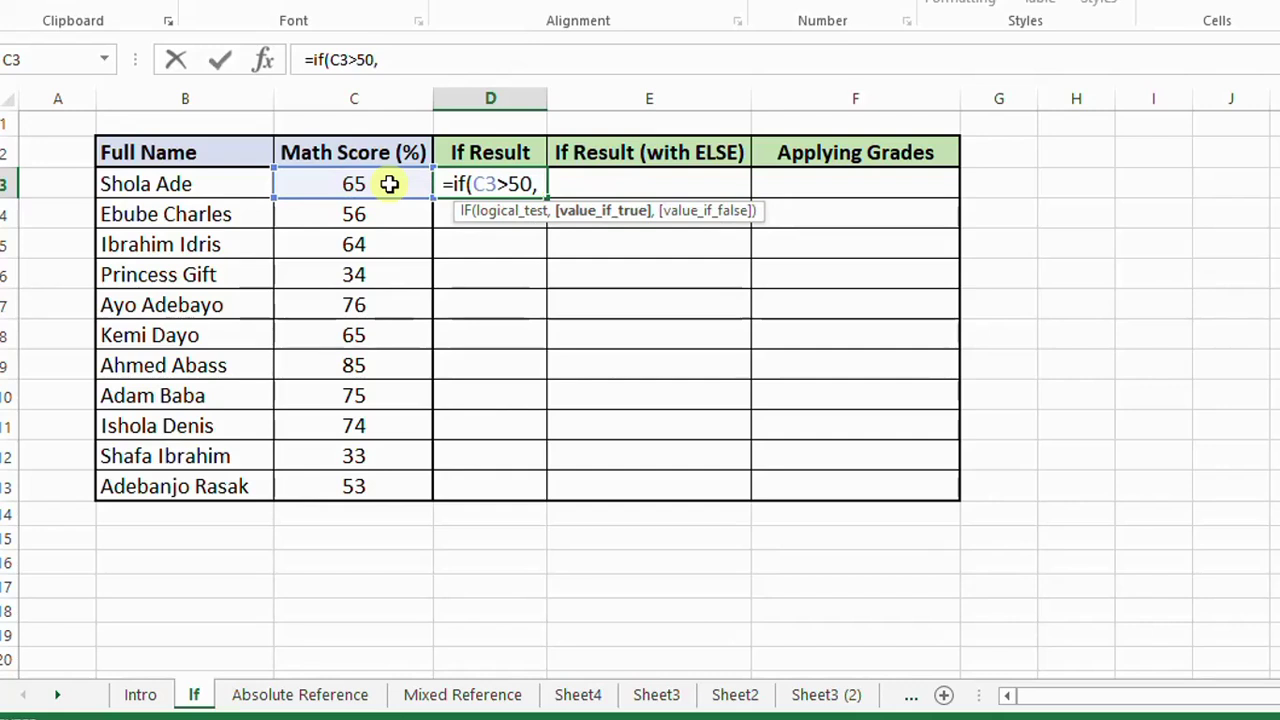
{"action": "type", "text": " \"Pass"}
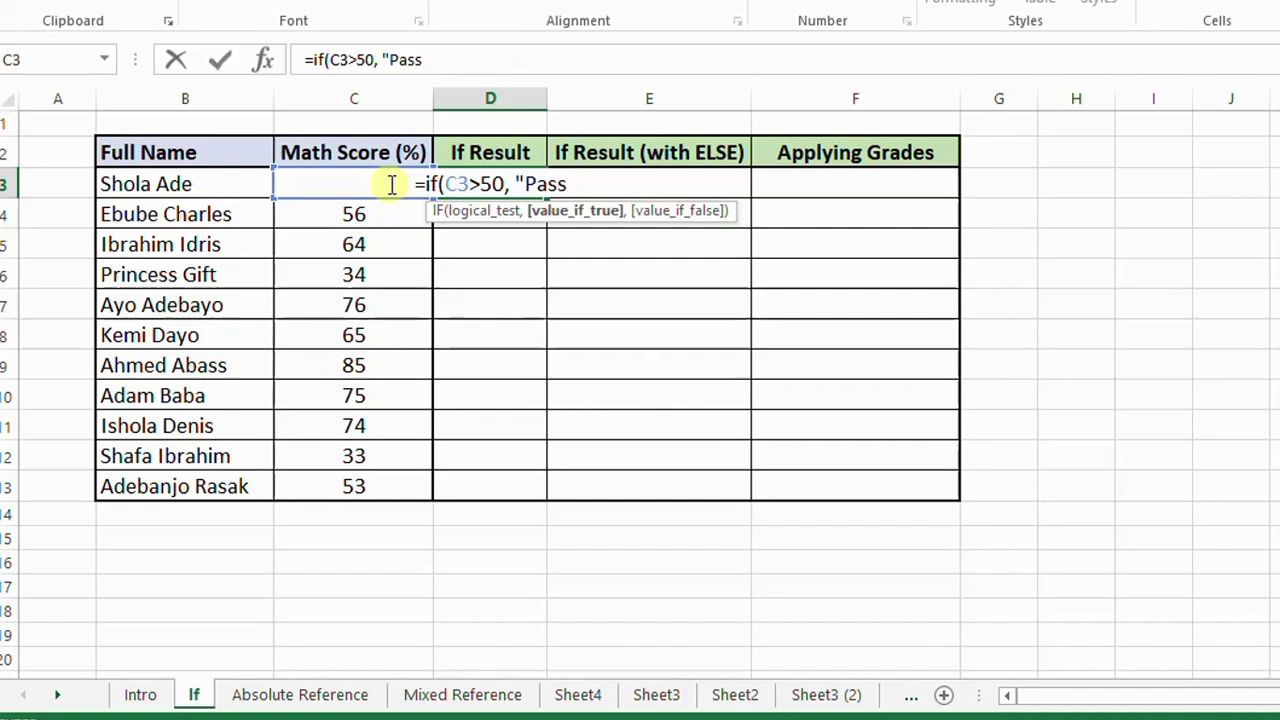
{"action": "type", "text": "\""}
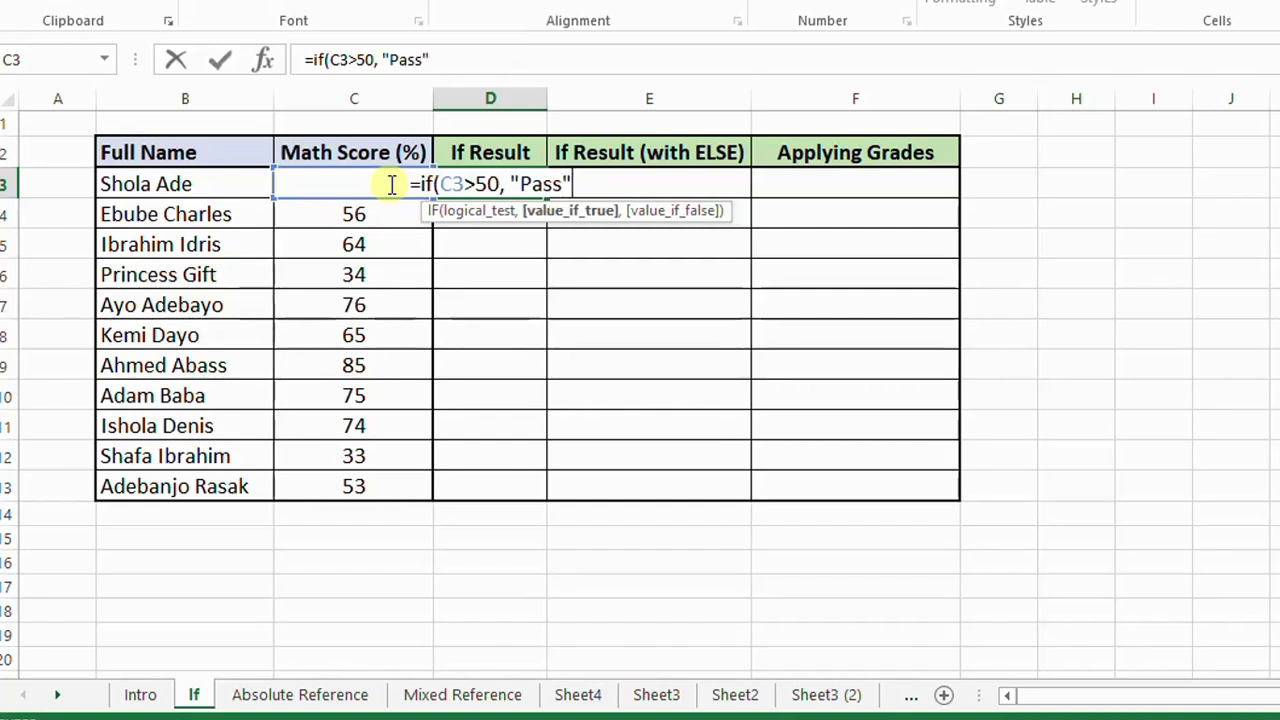
{"action": "type", "text": ")"}
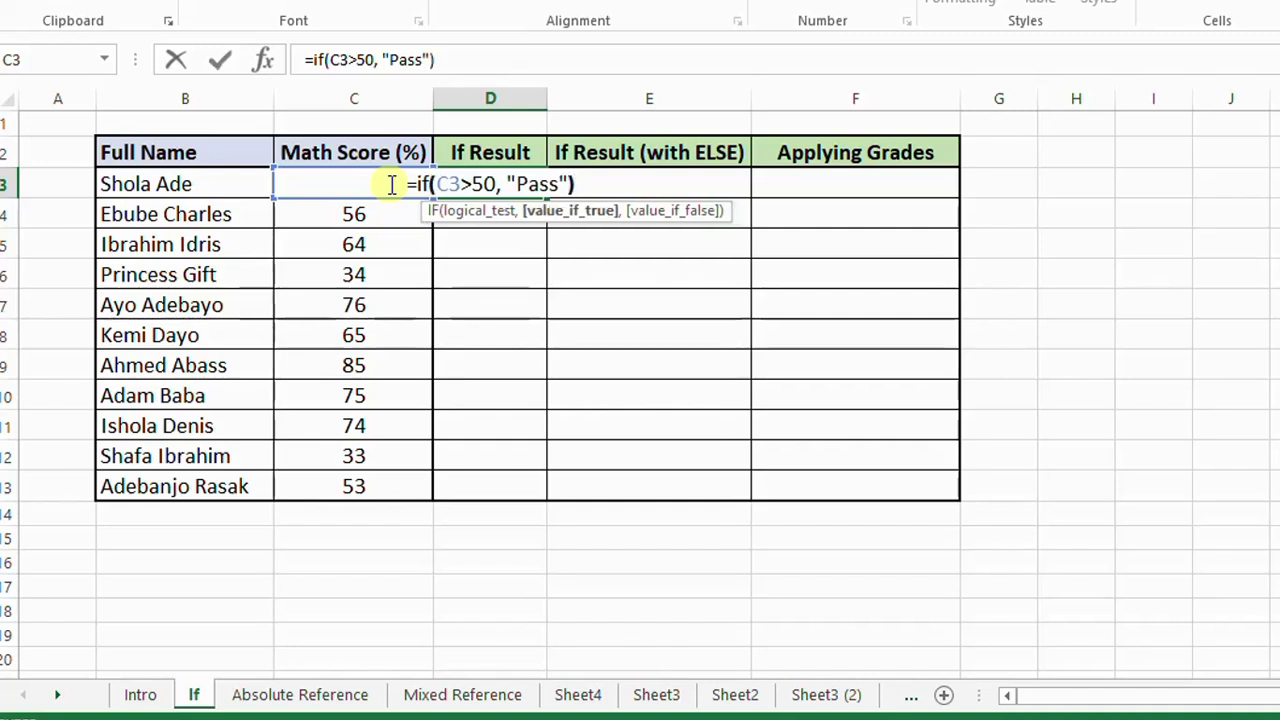
{"action": "key", "text": "Return"}
Fill the D3 formula down the If Result column through D13
{"action": "left_click", "coordinate": [540, 184]}
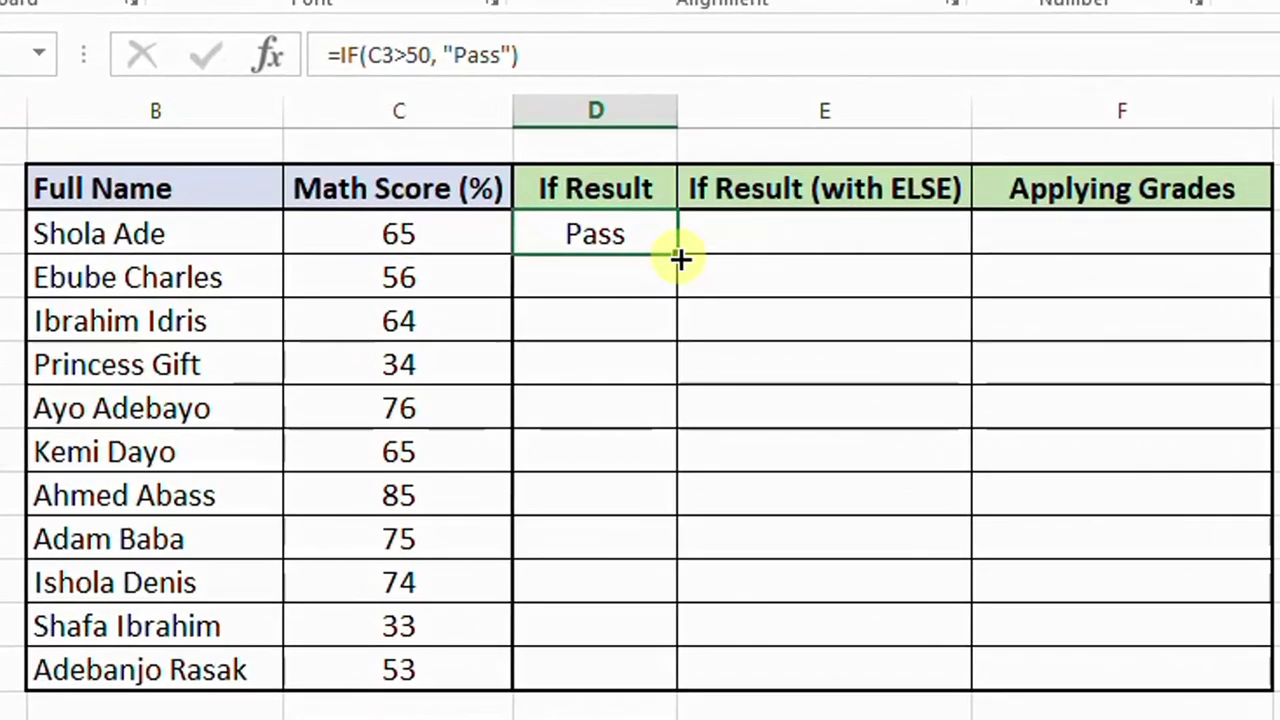
{"action": "left_click_drag", "start_coordinate": [559, 204], "coordinate": [555, 345]}
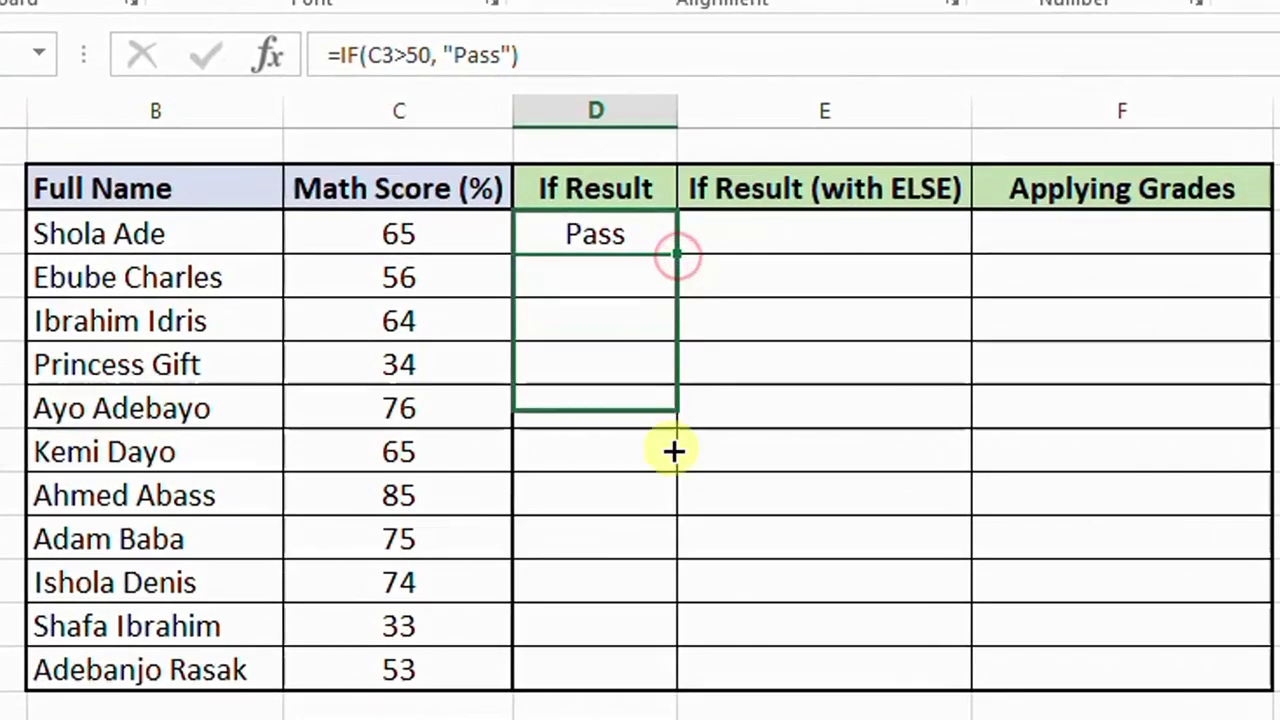
{"action": "left_click_drag", "start_coordinate": [673, 452], "coordinate": [677, 683]}
Examine the formula in D6 and the logical test C3>50 in the D3 formula
{"action": "left_click", "coordinate": [640, 369]}
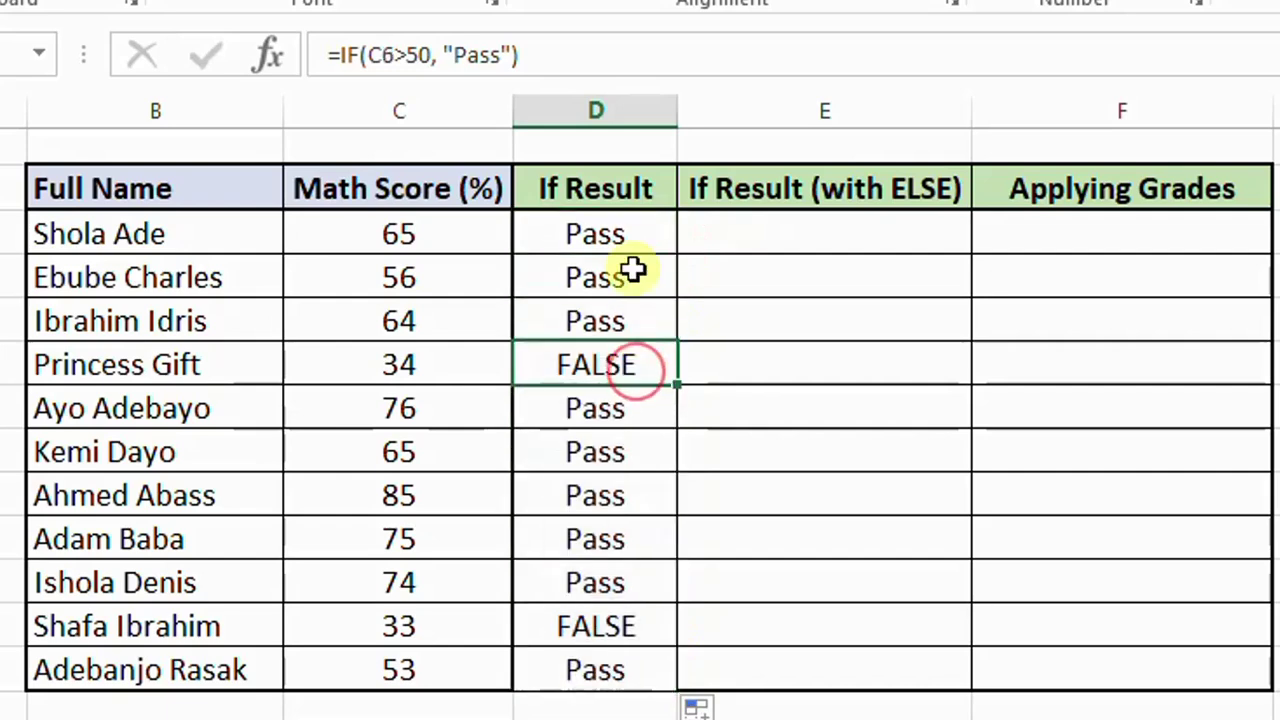
{"action": "left_click", "coordinate": [634, 234]}
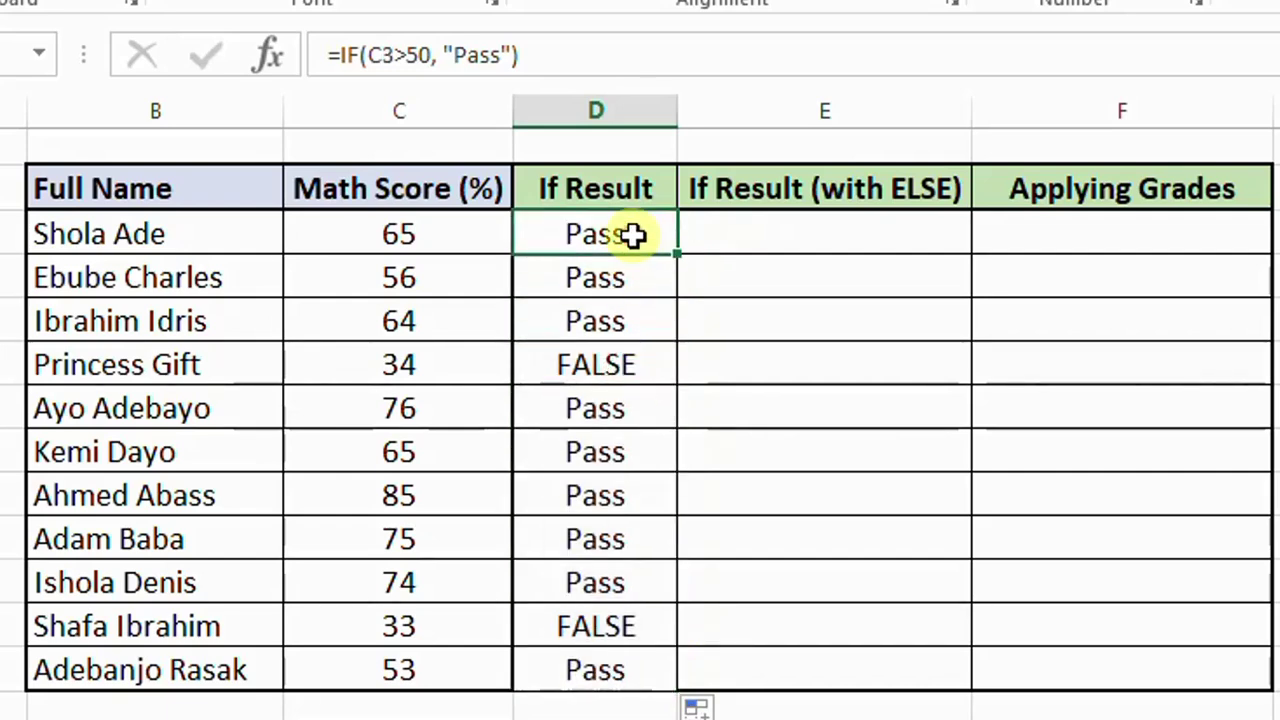
{"action": "left_click_drag", "start_coordinate": [430, 55], "coordinate": [373, 55]}
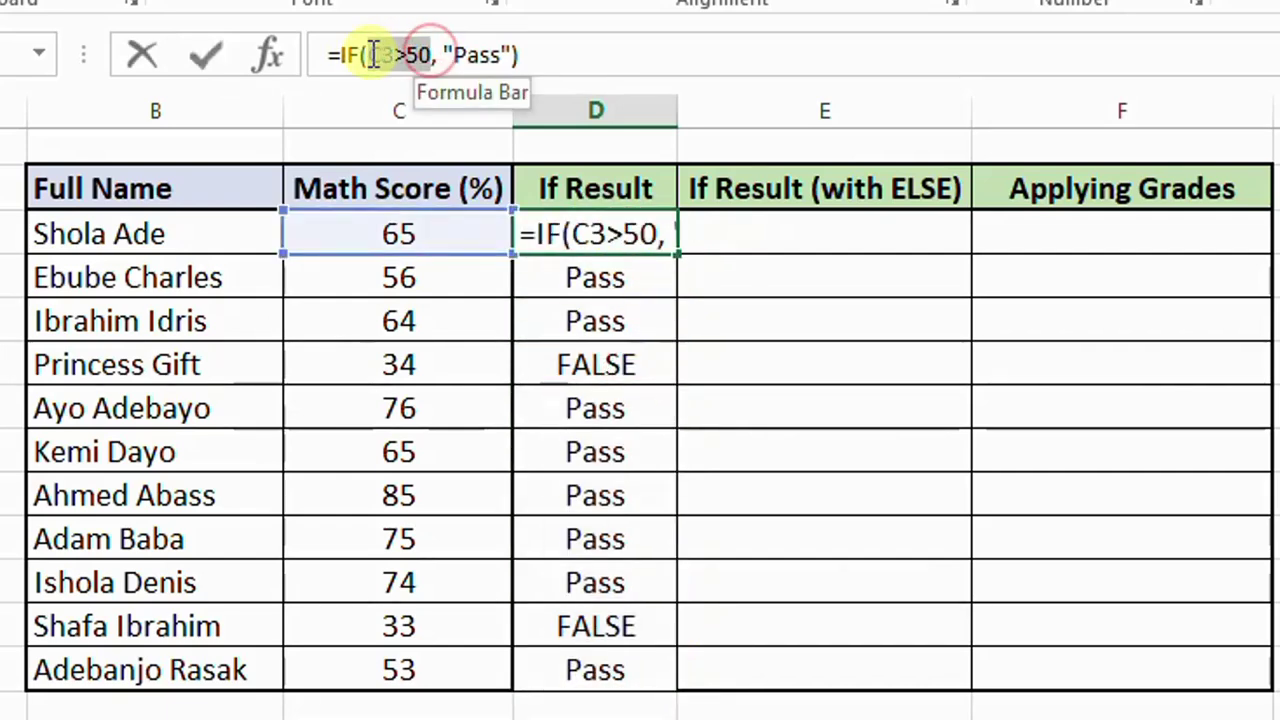
{"action": "double_click", "coordinate": [373, 55]}
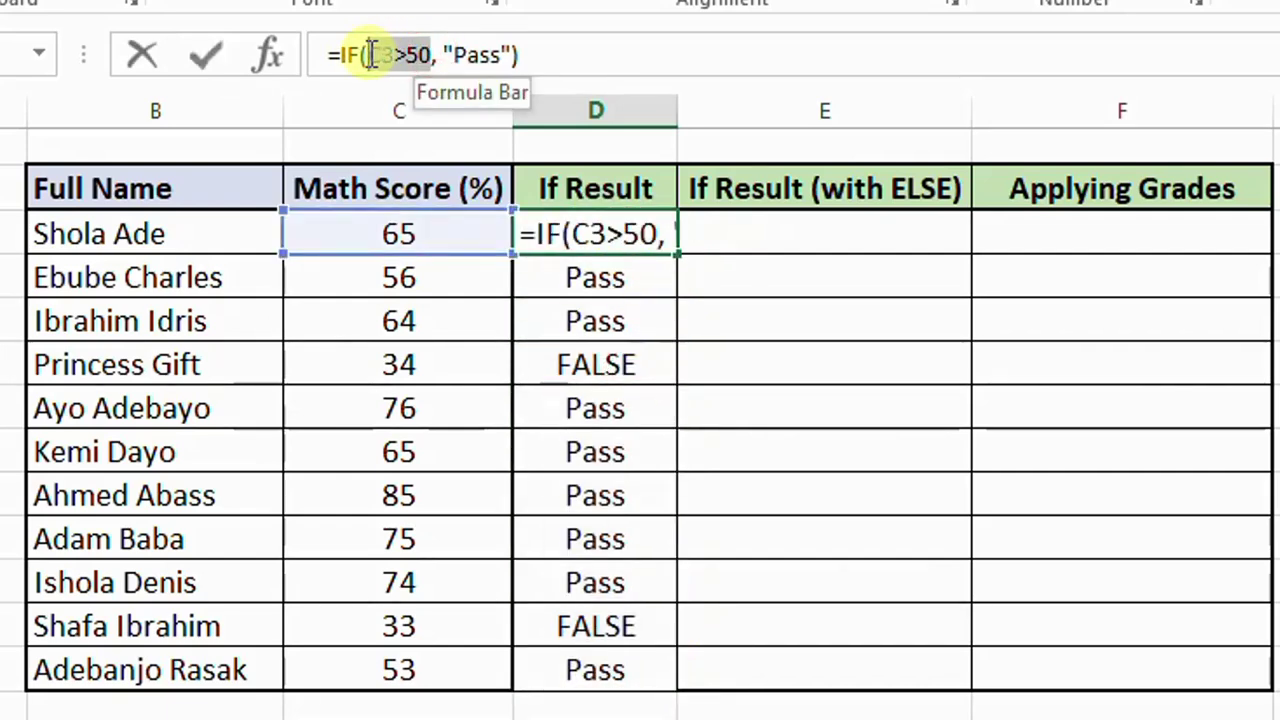
{"action": "left_click", "coordinate": [645, 366]}
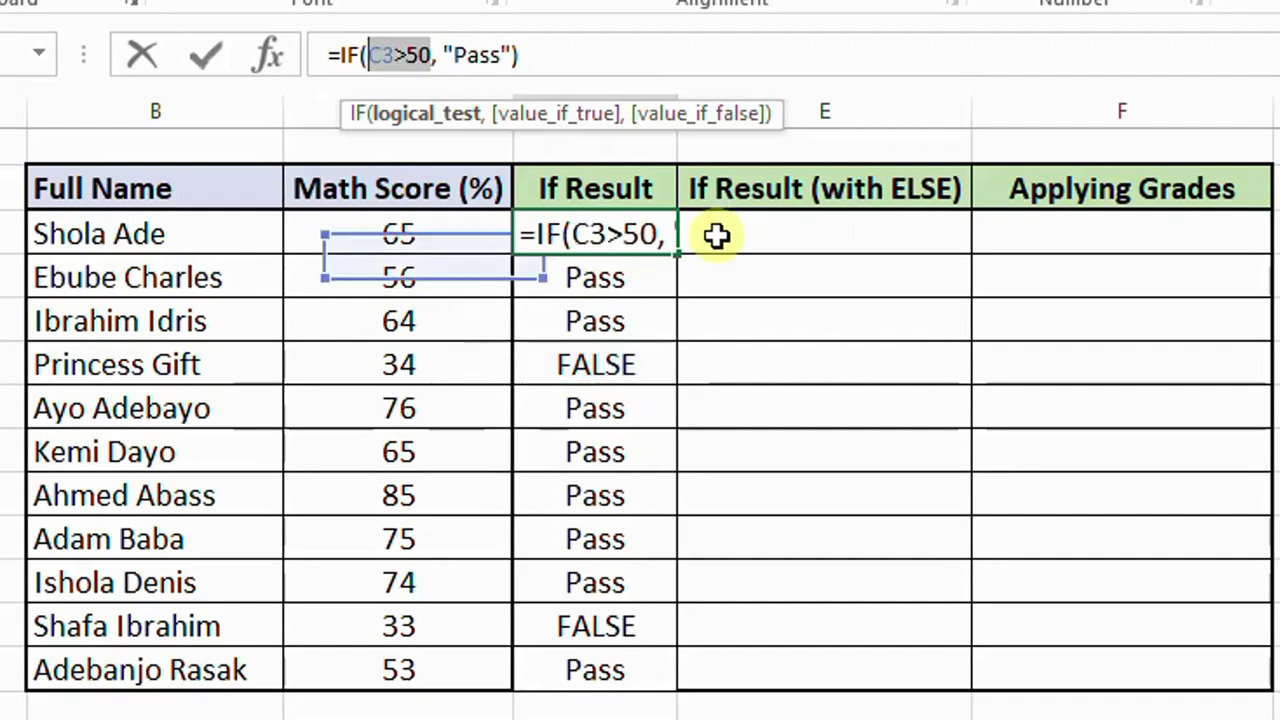
Write the formula =if(C3>50, "Pass", "Fail") in E3 of the If Result (with ELSE) column
{"action": "left_click", "coordinate": [776, 237]}
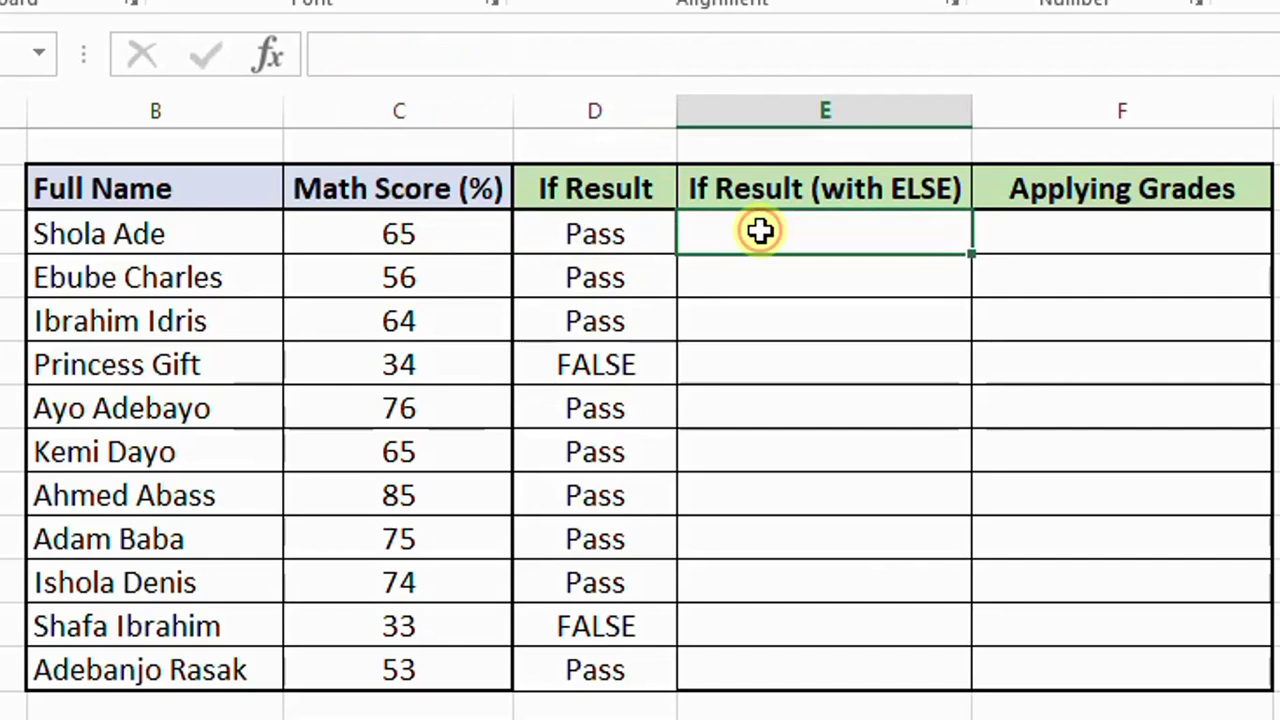
{"action": "type", "text": "=if"}
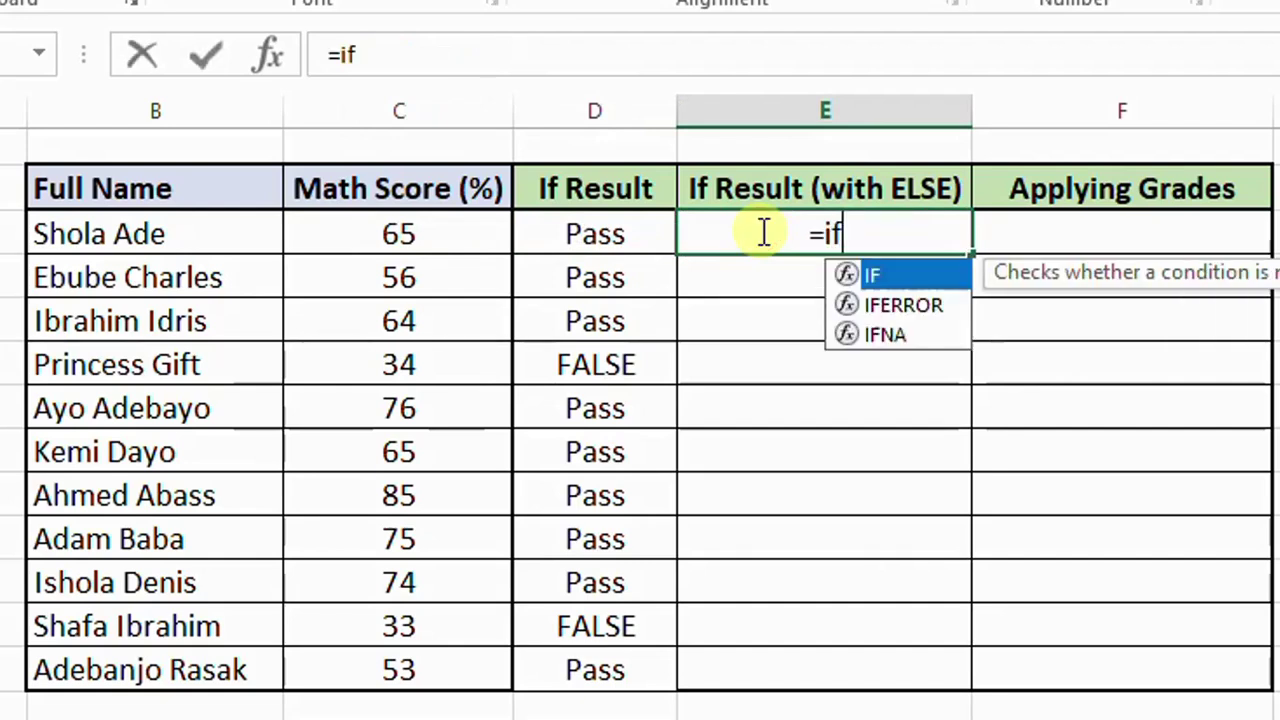
{"action": "type", "text": "("}
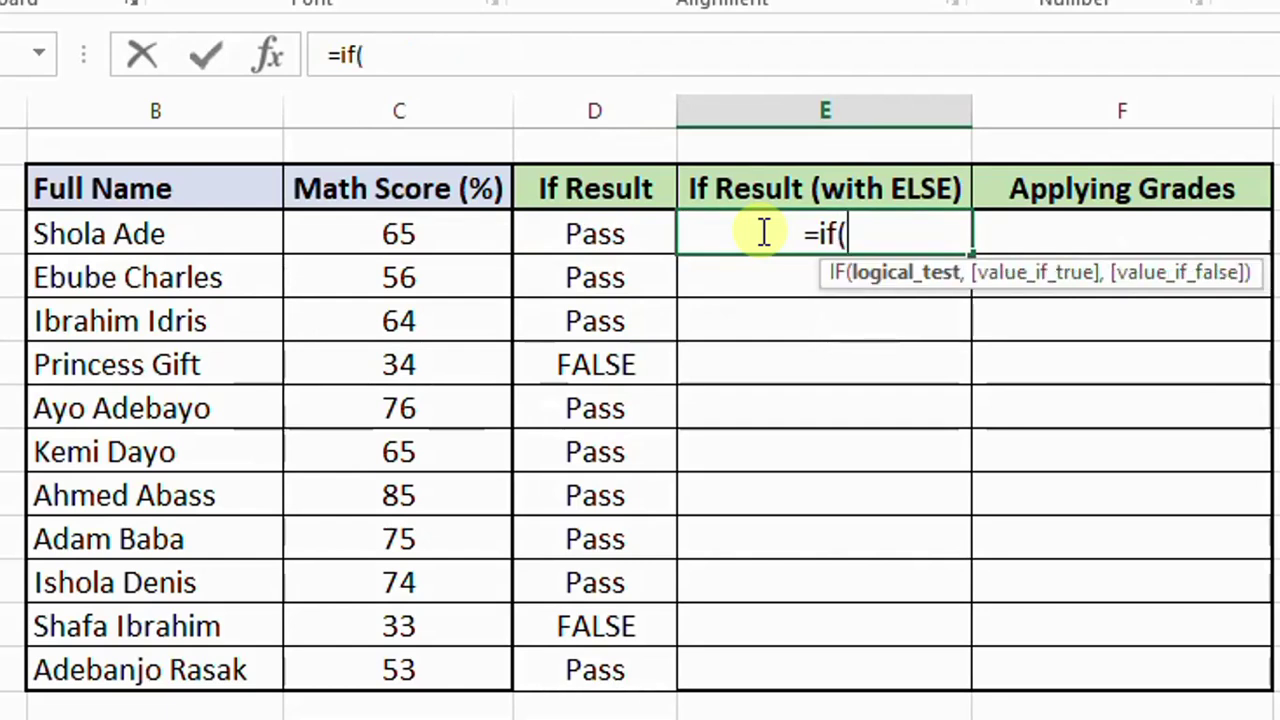
{"action": "left_click", "coordinate": [413, 234]}
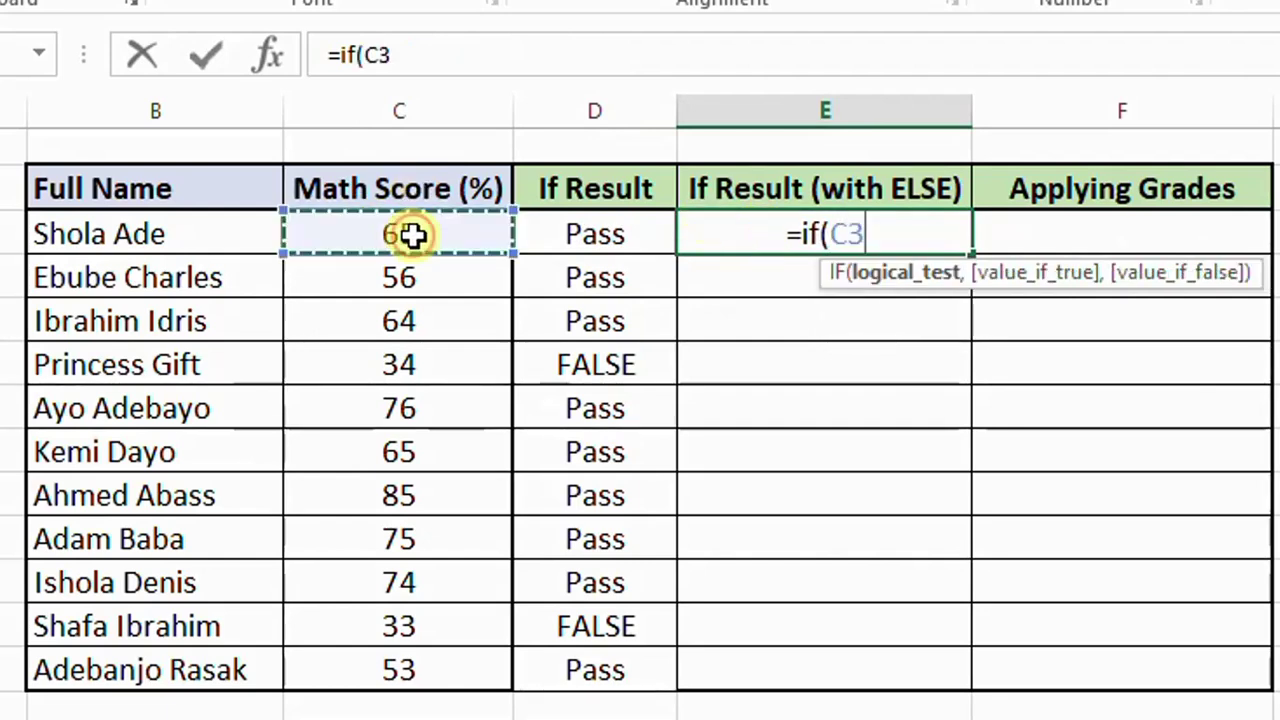
{"action": "type", "text": ">50,"}
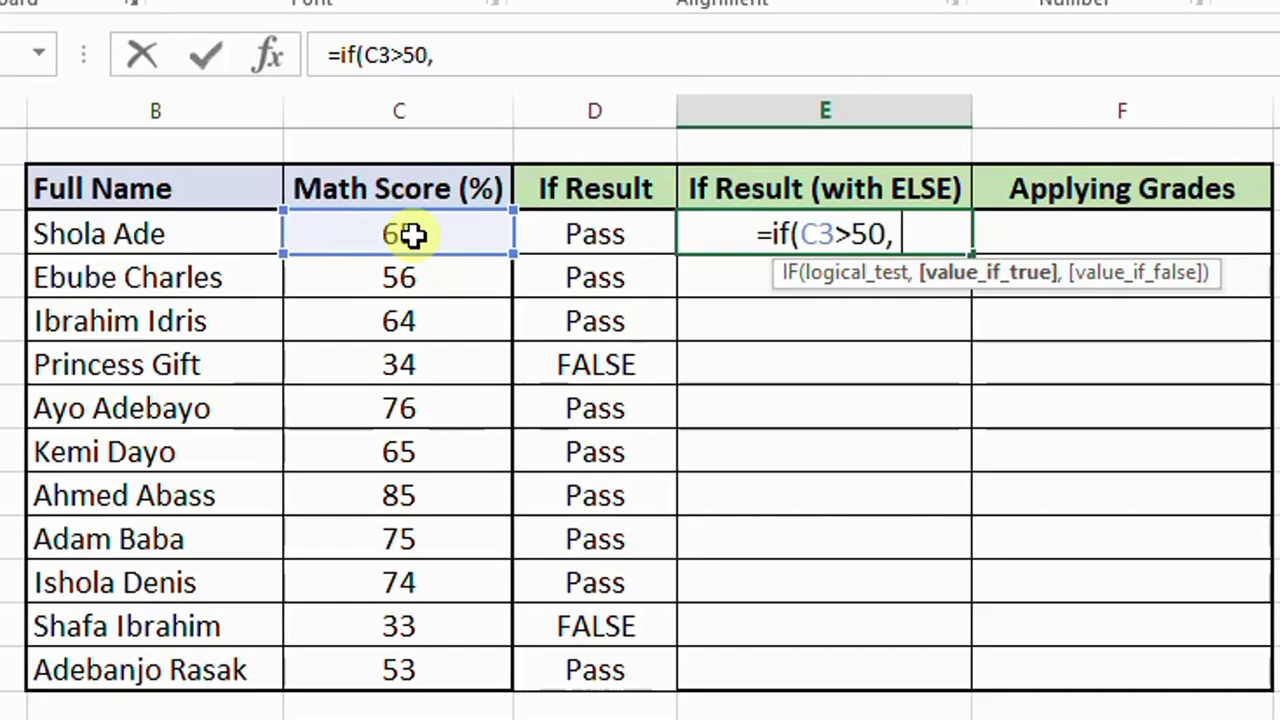
{"action": "type", "text": " \"Pass\""}
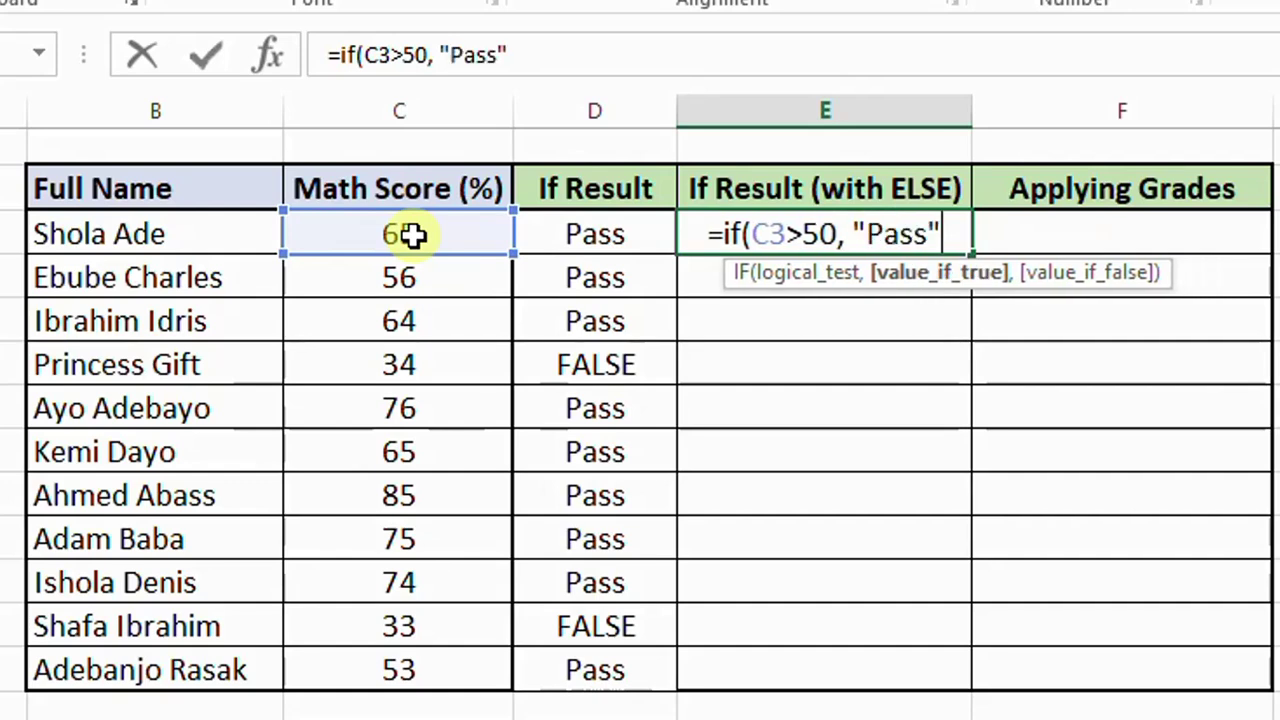
{"action": "type", "text": ", "}
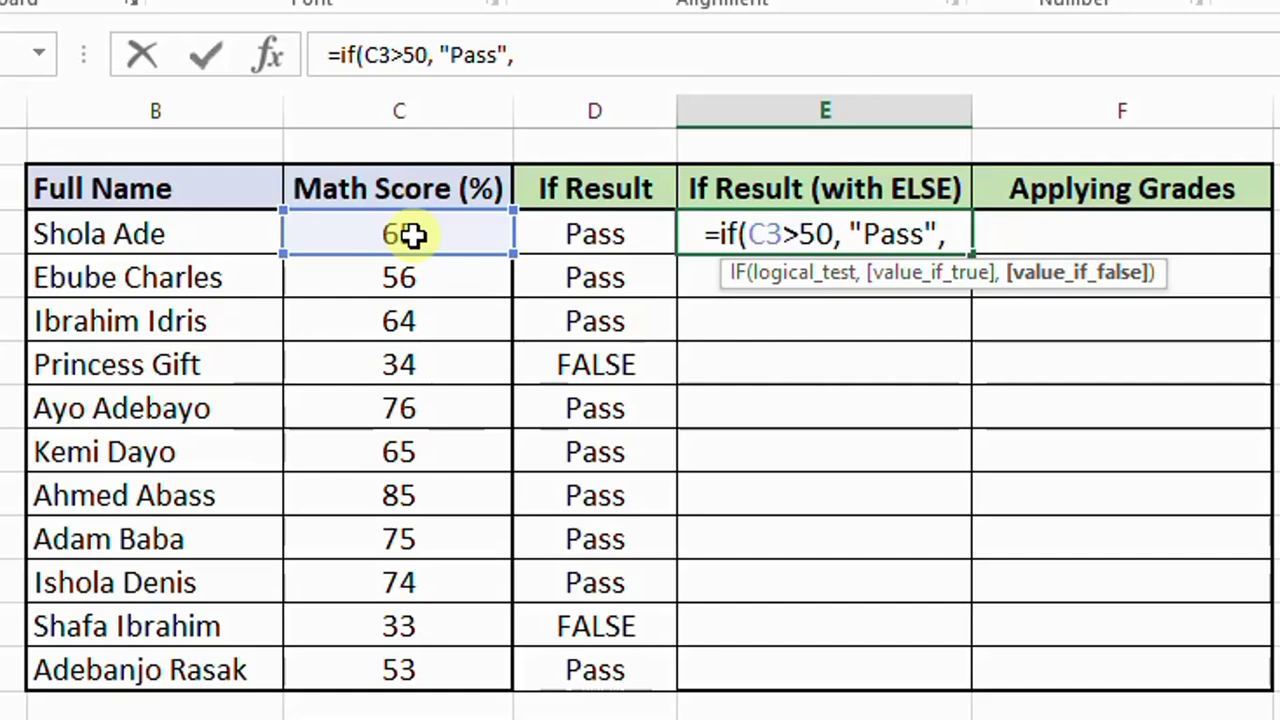
{"action": "type", "text": "\""}
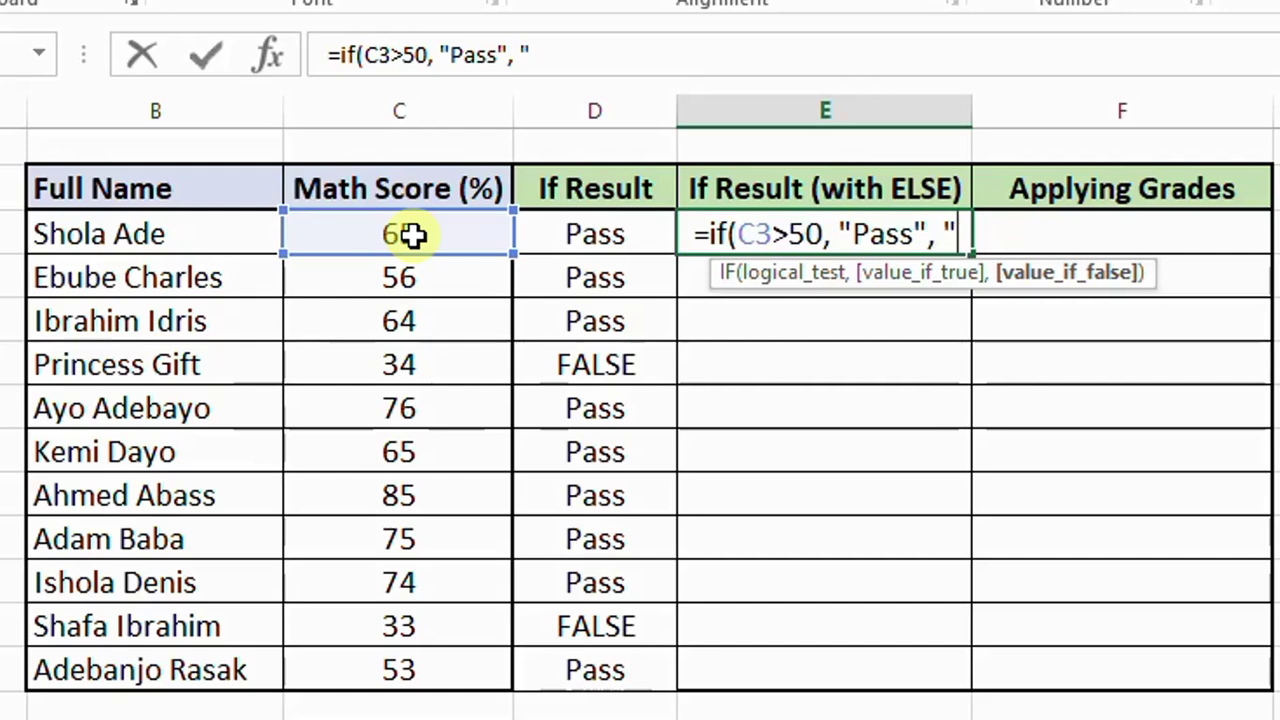
{"action": "type", "text": "Fail\""}
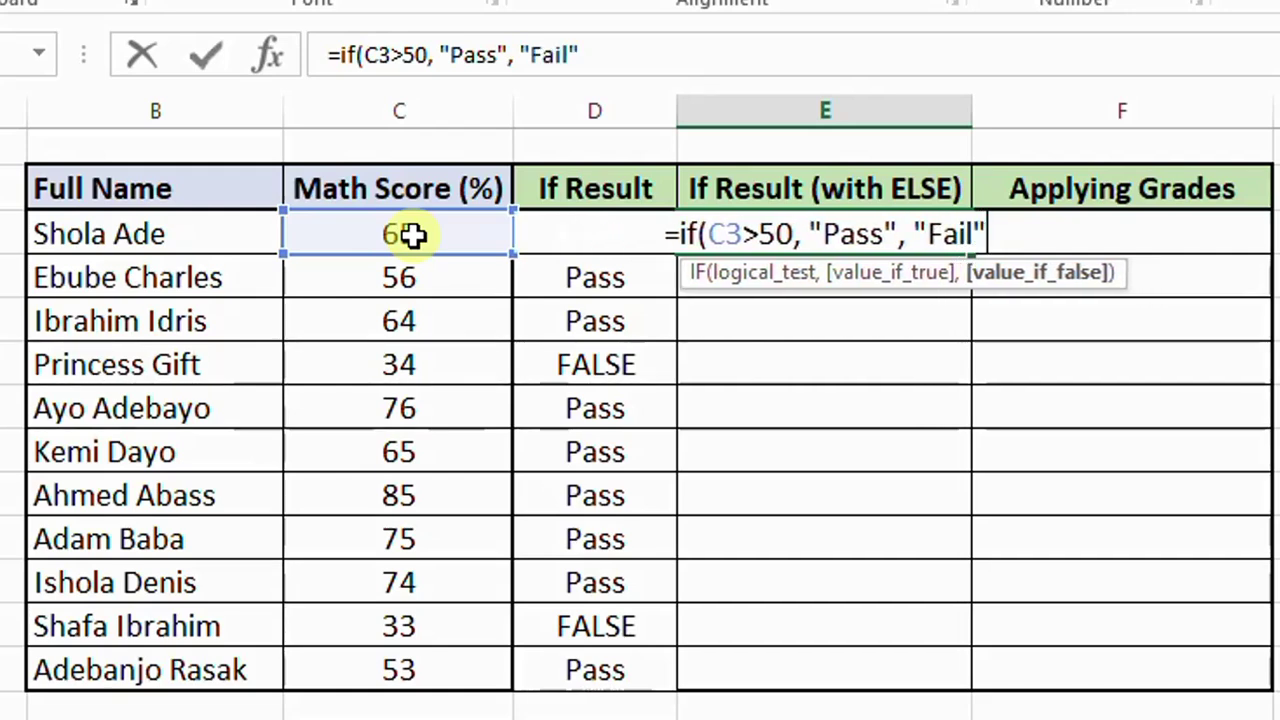
{"action": "type", "text": ")"}
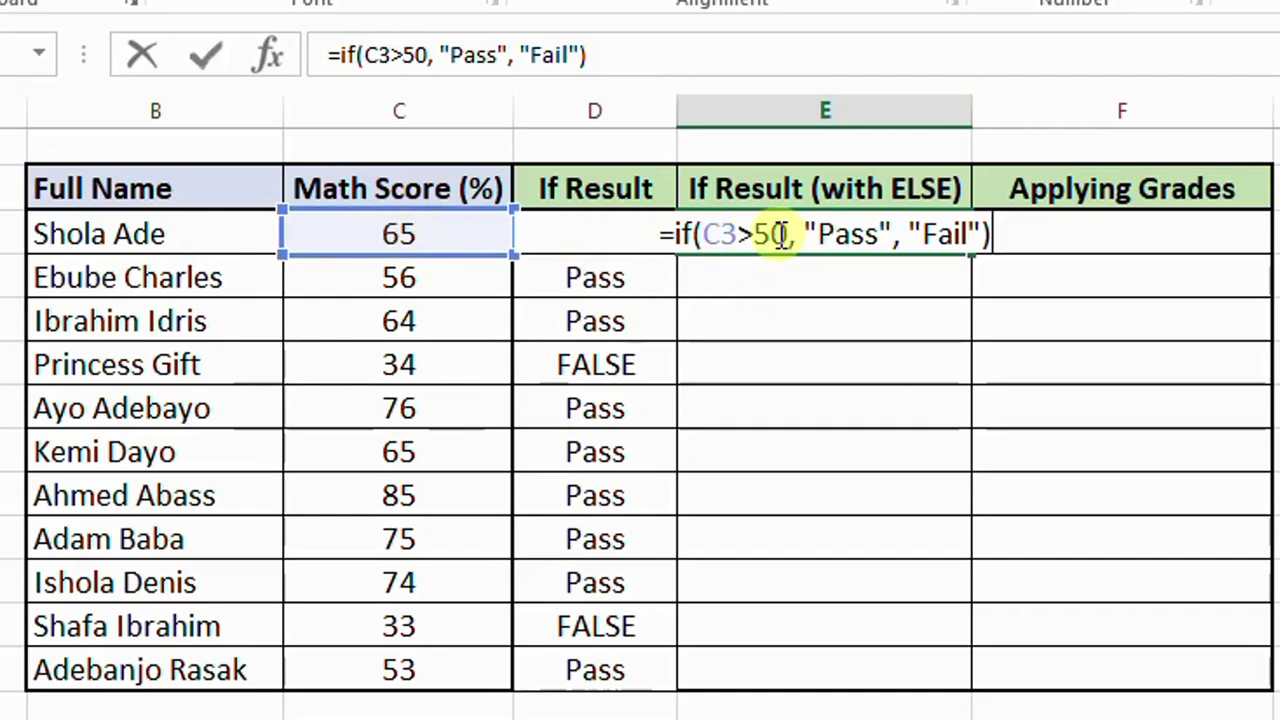
Review the logical test, the true value and the false value in the E3 formula
{"action": "left_click_drag", "start_coordinate": [804, 235], "coordinate": [976, 235]}
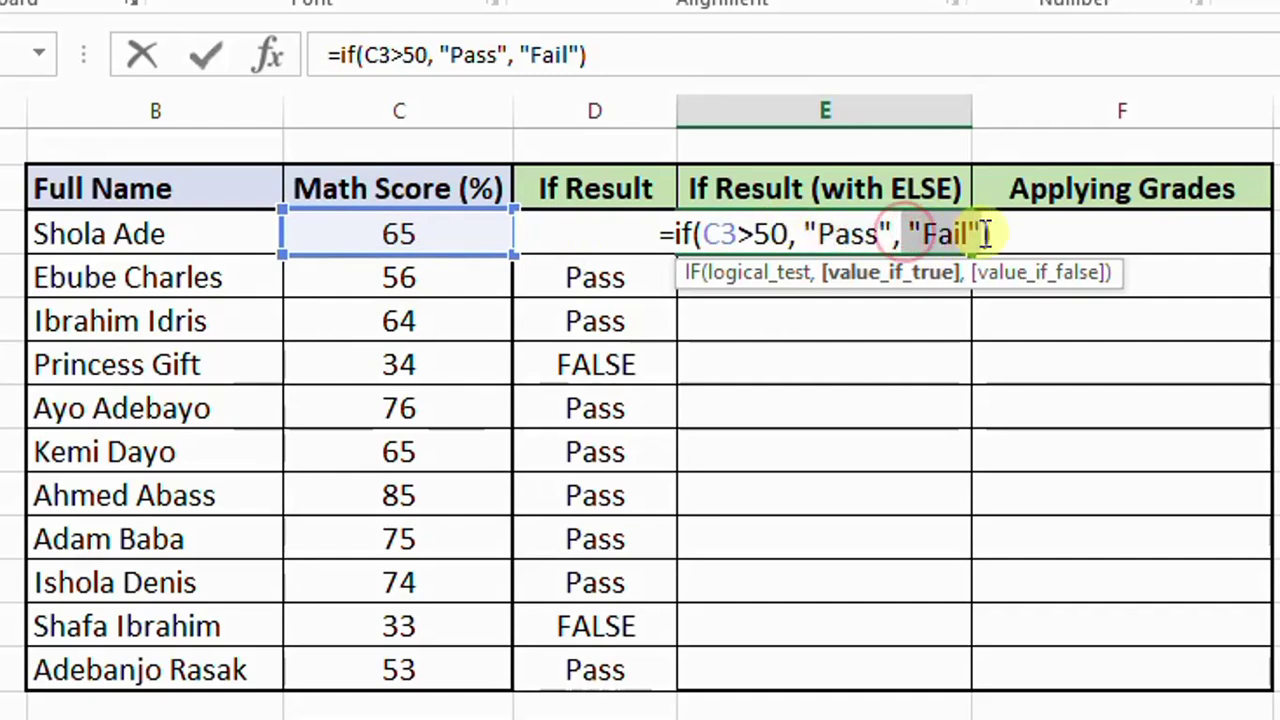
{"action": "left_click_drag", "start_coordinate": [703, 235], "coordinate": [790, 235]}
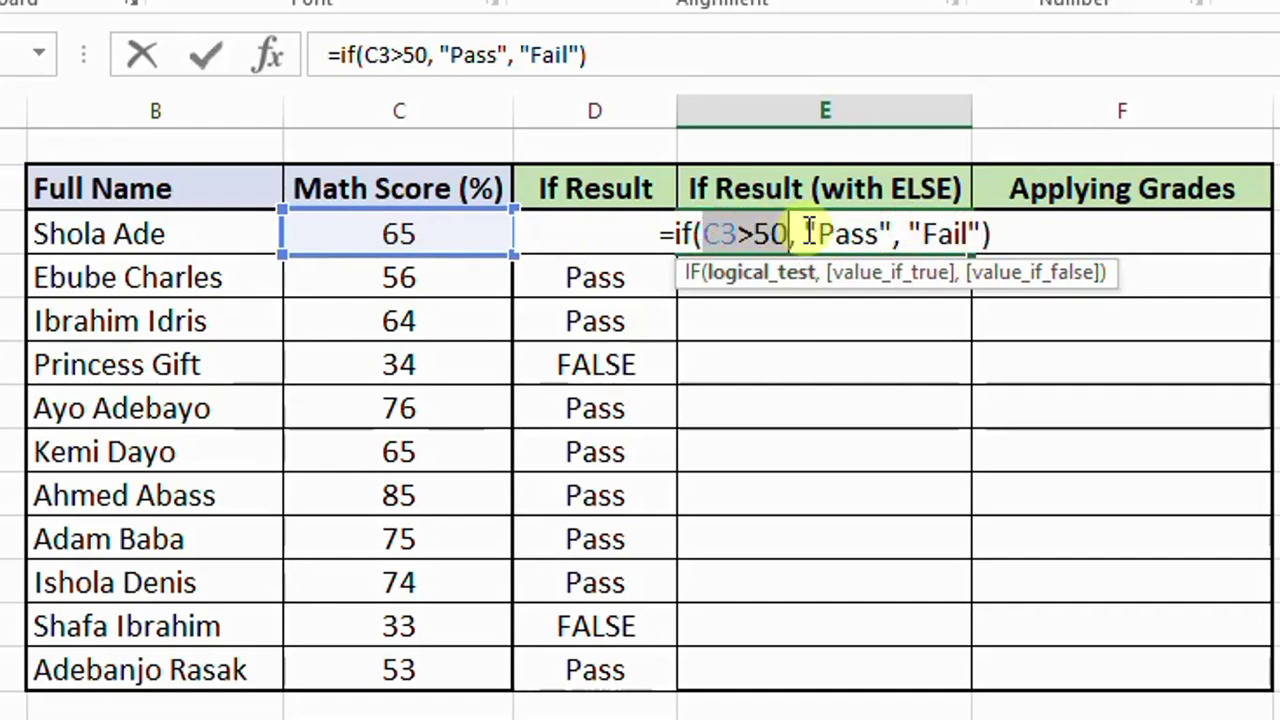
{"action": "left_click_drag", "start_coordinate": [907, 235], "coordinate": [976, 235]}
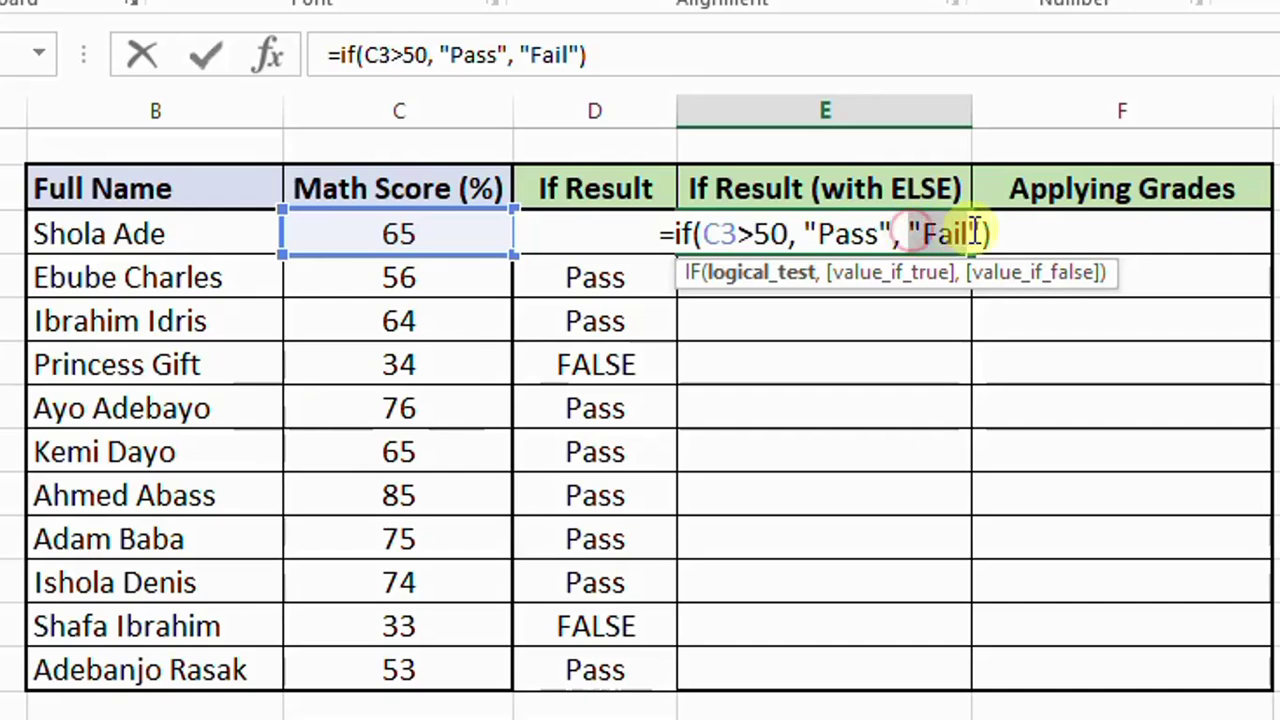
{"action": "left_click_drag", "start_coordinate": [705, 235], "coordinate": [891, 231]}
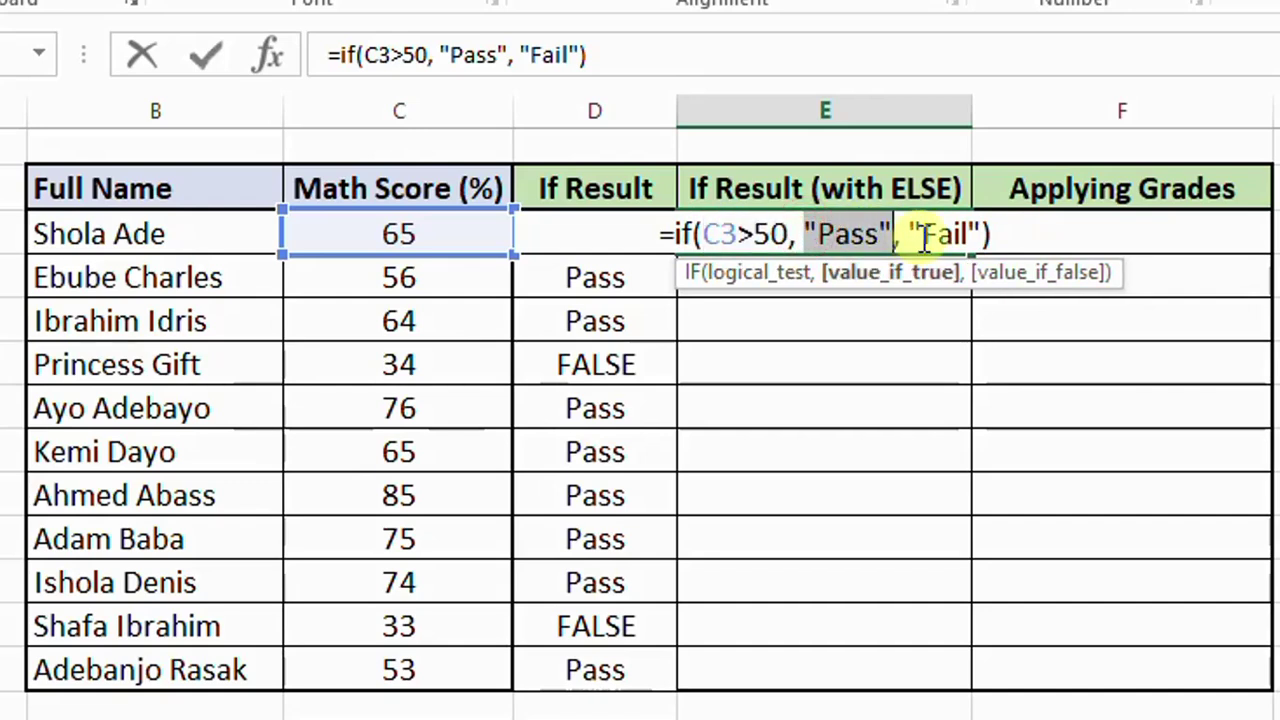
Commit the E3 formula and fill it down the If Result (with ELSE) column through E13
{"action": "key", "text": "Return"}
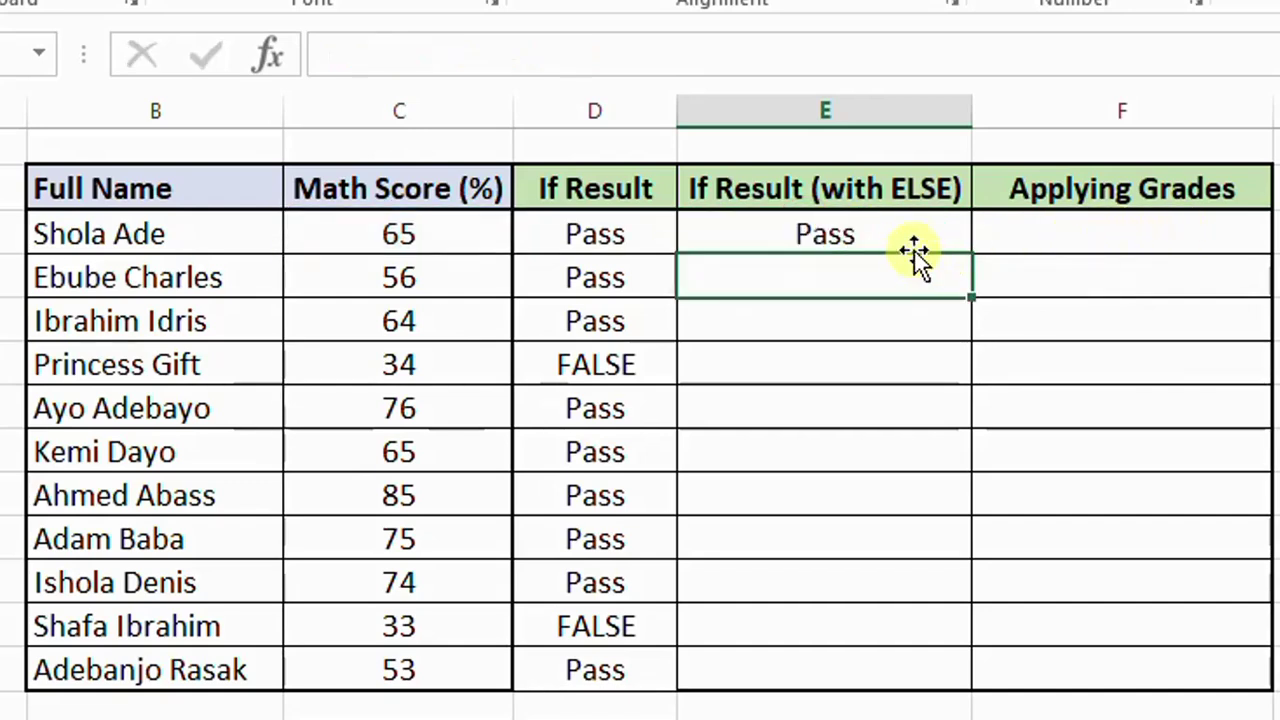
{"action": "left_click", "coordinate": [911, 236]}
{"action": "left_click_drag", "start_coordinate": [977, 254], "coordinate": [977, 678]}
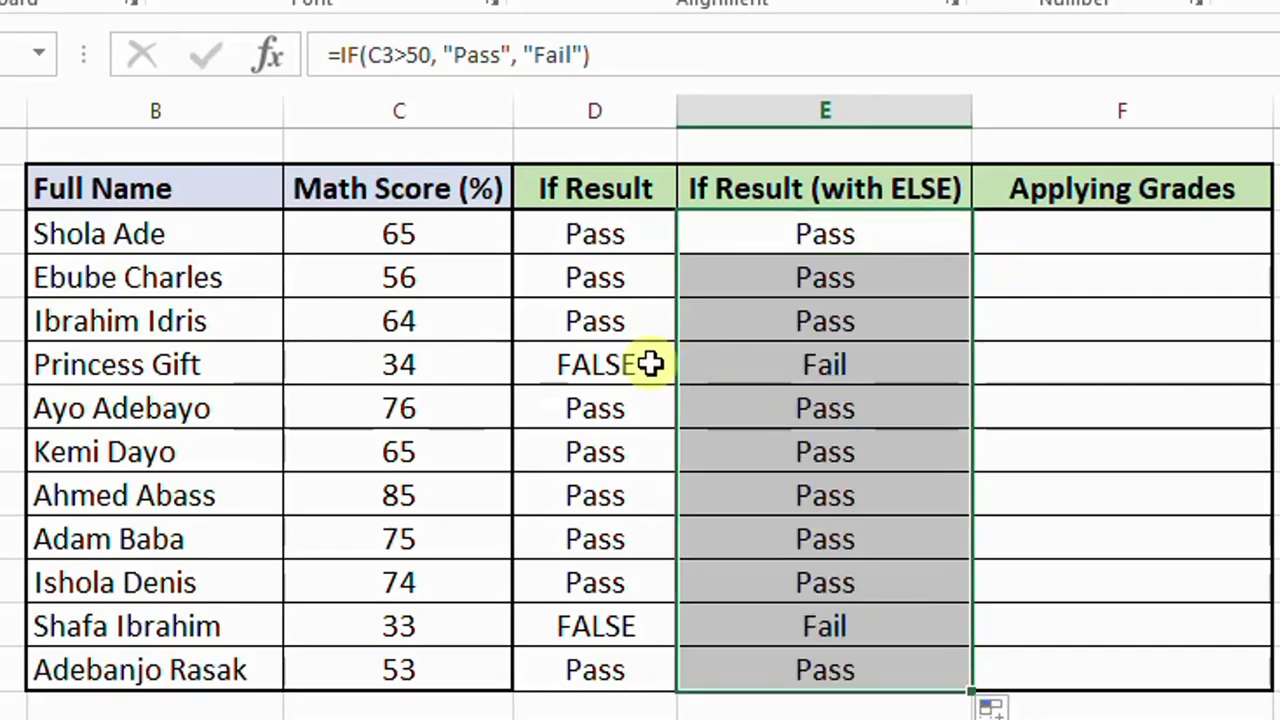
Compare the If Result and If Result (with ELSE) outcomes in rows 6 and 12
{"action": "left_click", "coordinate": [612, 365]}
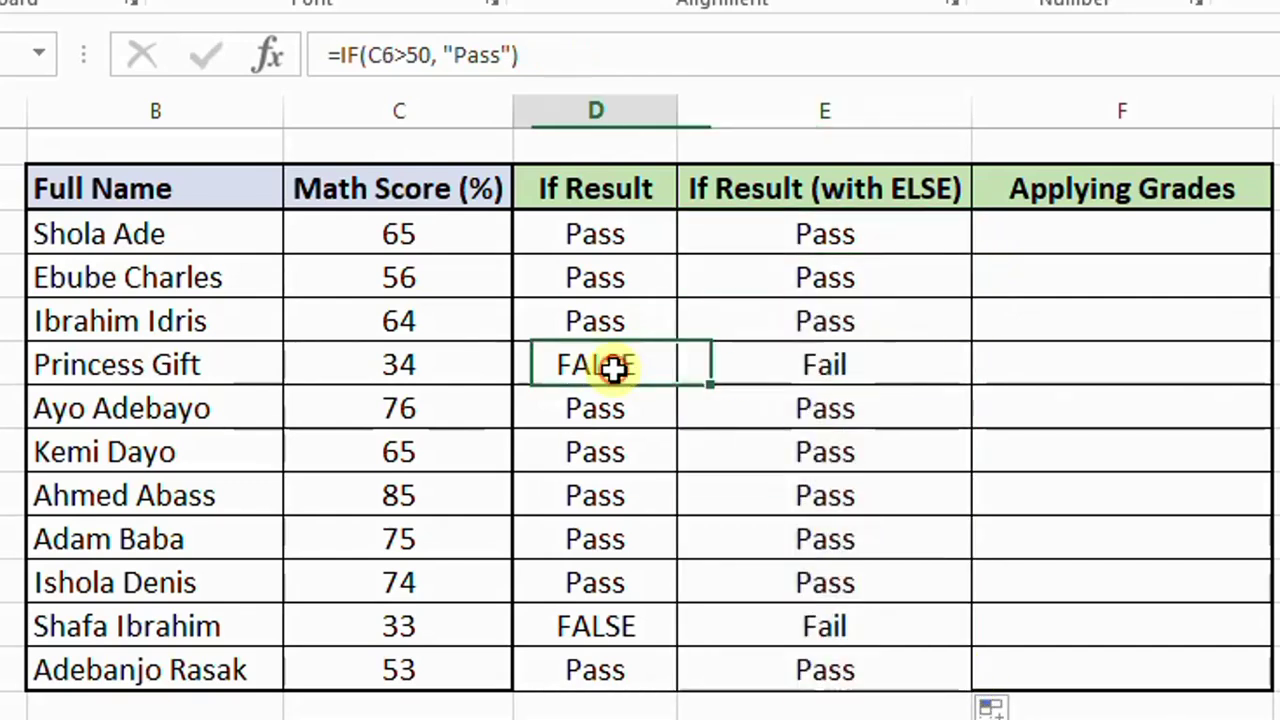
{"action": "left_click", "coordinate": [866, 366]}
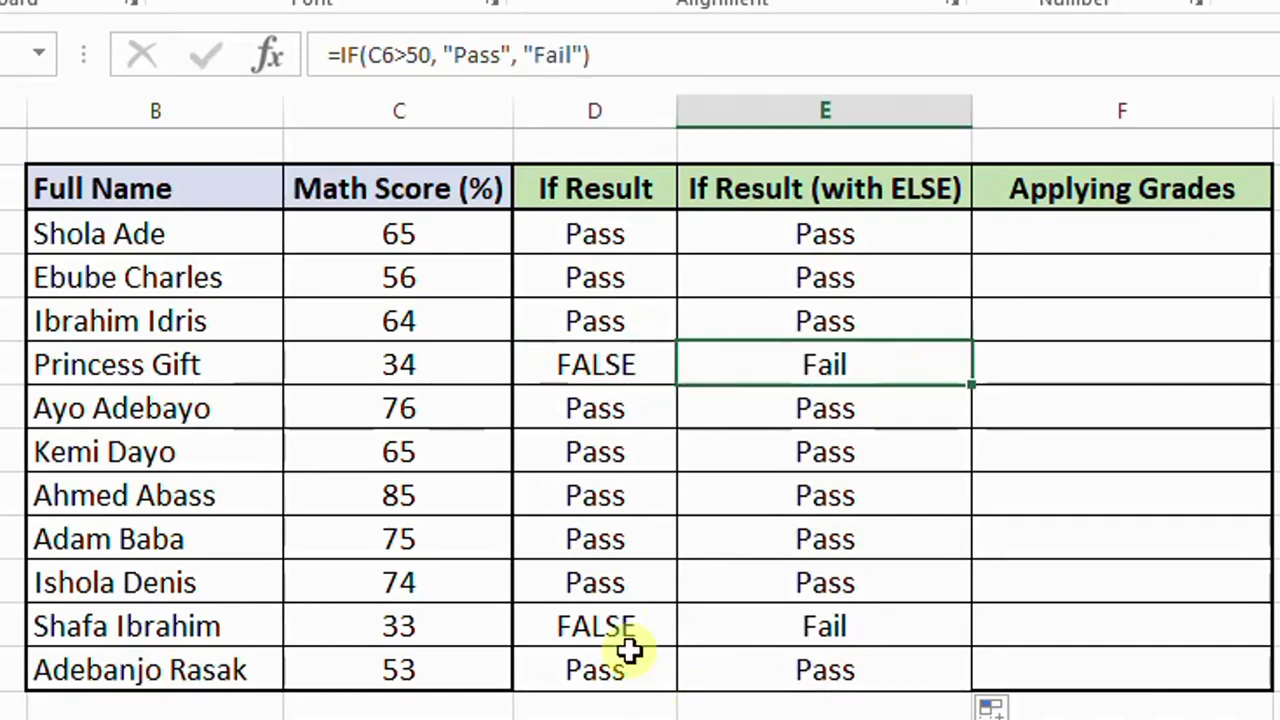
{"action": "left_click", "coordinate": [617, 620]}
{"action": "left_click", "coordinate": [797, 621]}
{"action": "left_click", "coordinate": [1091, 231]}
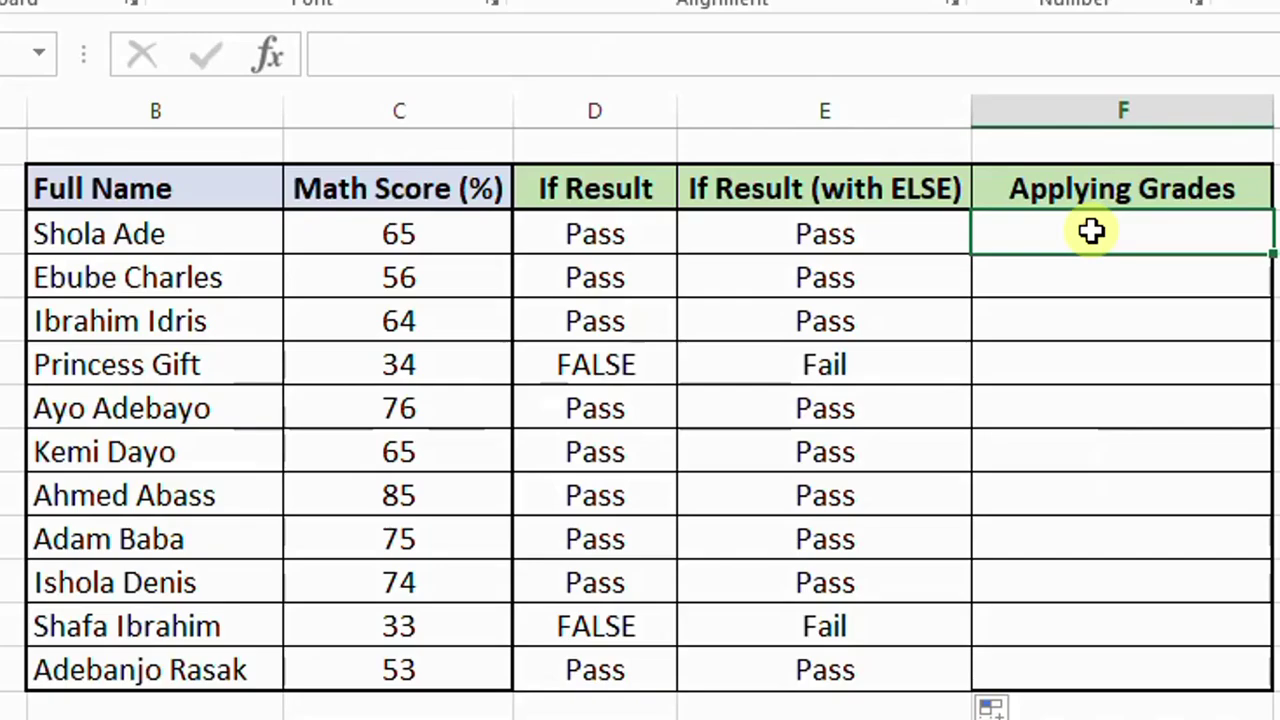
List the grade letters D, P and F in cells H3 to H5 beside the table
{"action": "left_click", "coordinate": [1151, 202]}
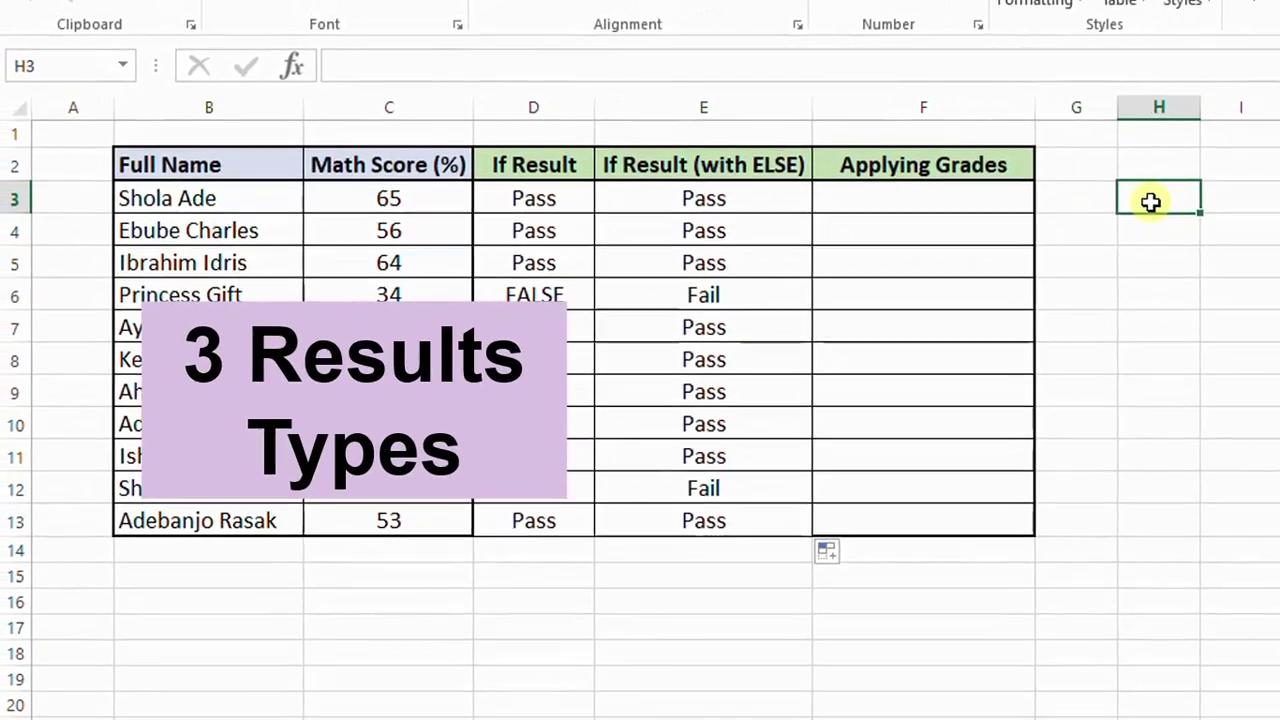
{"action": "type", "text": "D"}
{"action": "key", "text": "Return"}
{"action": "type", "text": "P"}
{"action": "key", "text": "Return"}
{"action": "type", "text": "F"}
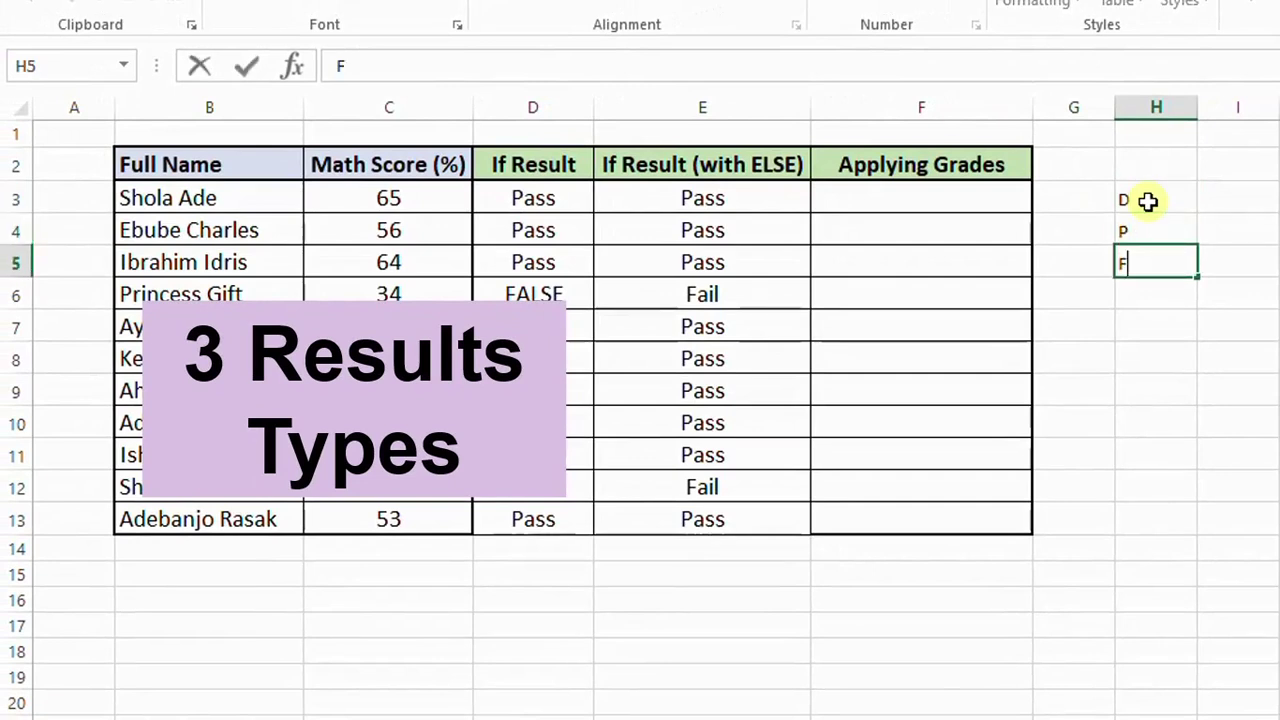
{"action": "left_click", "coordinate": [706, 206]}
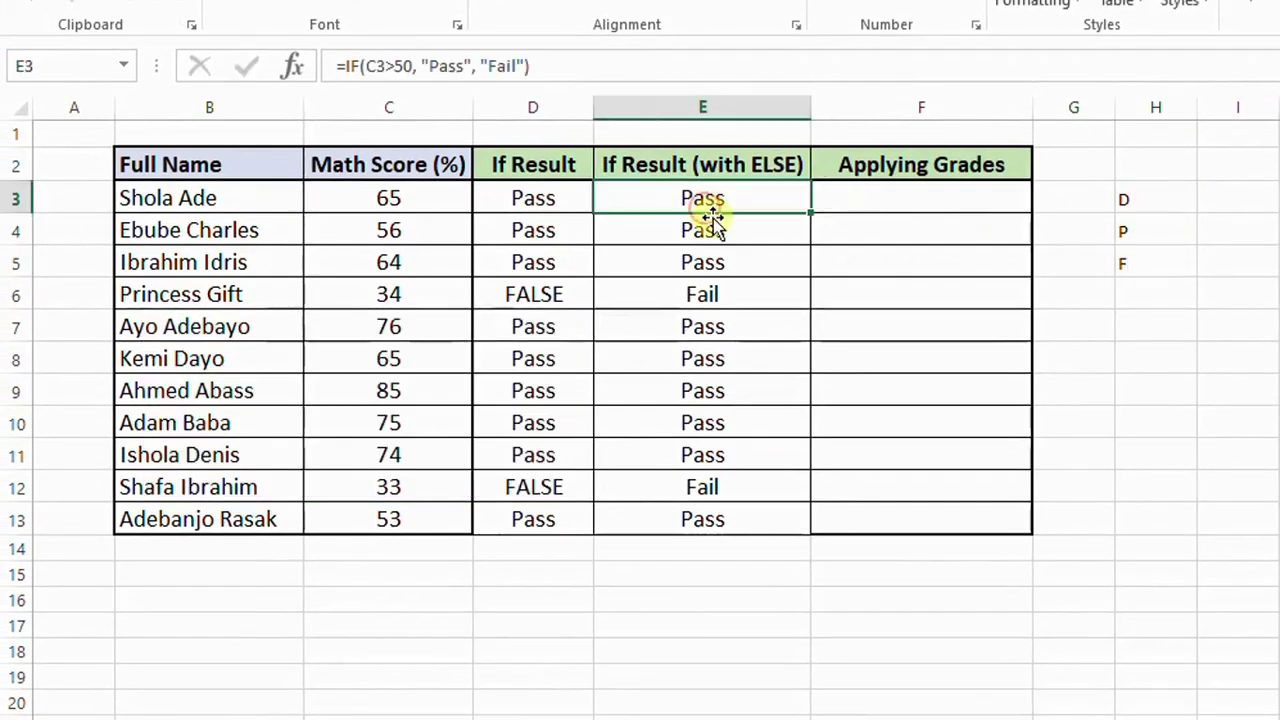
{"action": "left_click", "coordinate": [745, 232]}
{"action": "left_click_drag", "start_coordinate": [1163, 200], "coordinate": [1171, 264]}
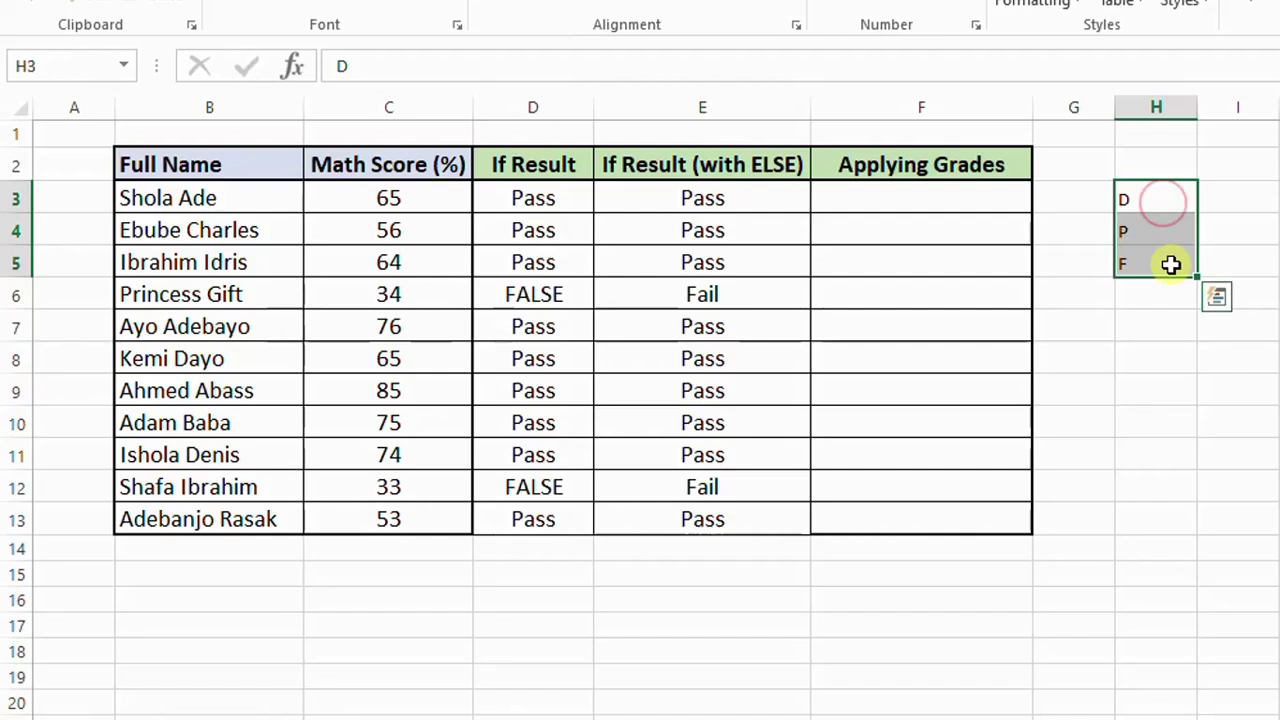
{"action": "left_click", "coordinate": [1178, 200]}
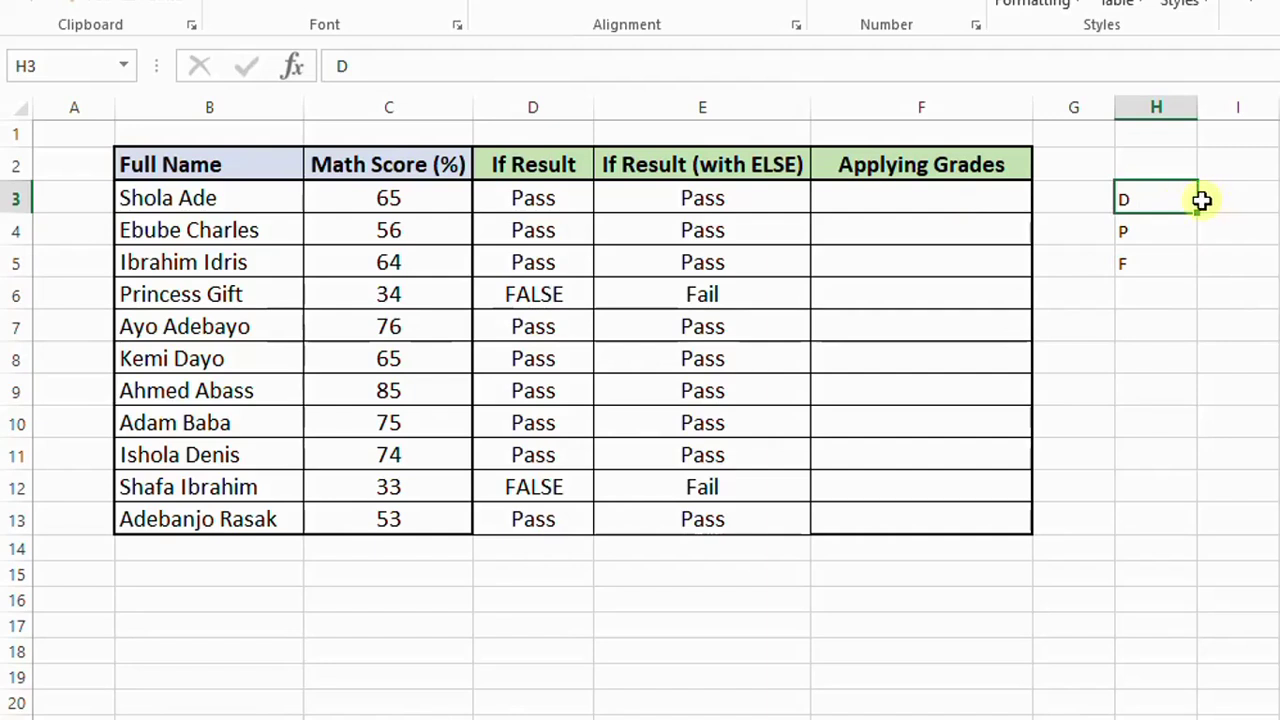
{"action": "left_click", "coordinate": [1220, 200]}
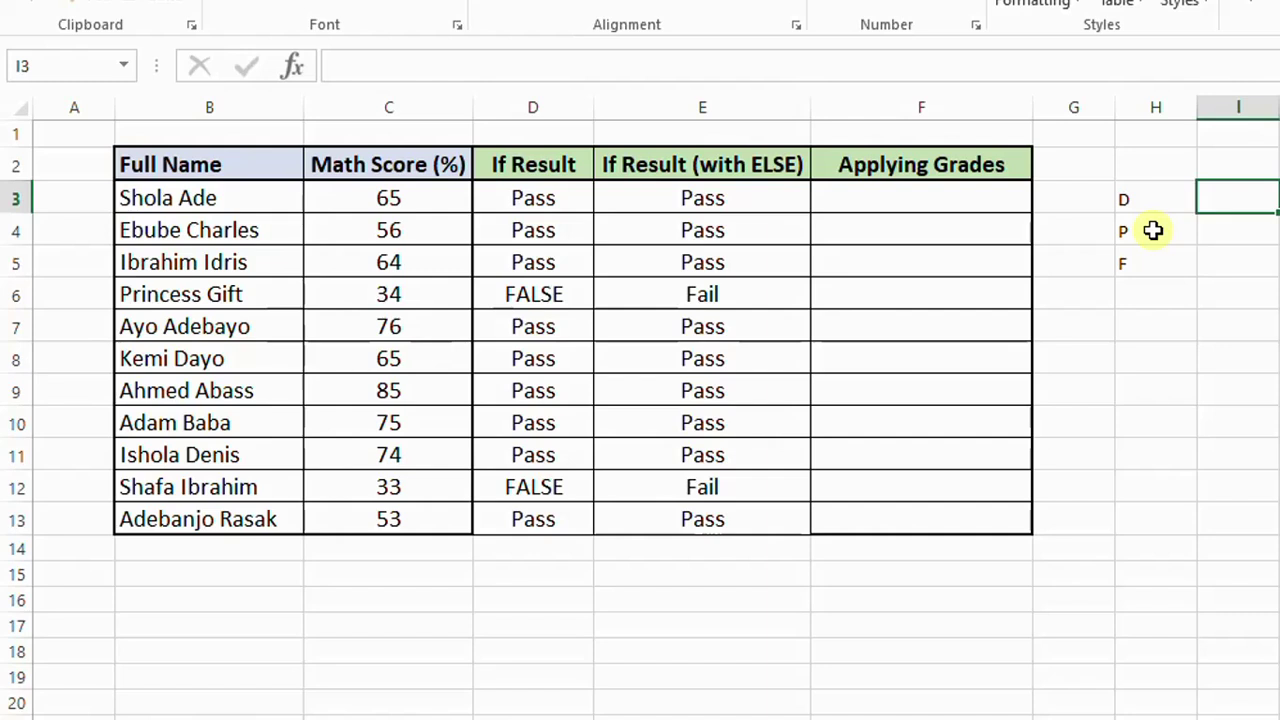
{"action": "left_click", "coordinate": [1229, 229]}
Change the grade letters beside the table to C in H4 and p in H5
{"action": "double_click", "coordinate": [1137, 229]}
{"action": "double_click", "coordinate": [1138, 229]}
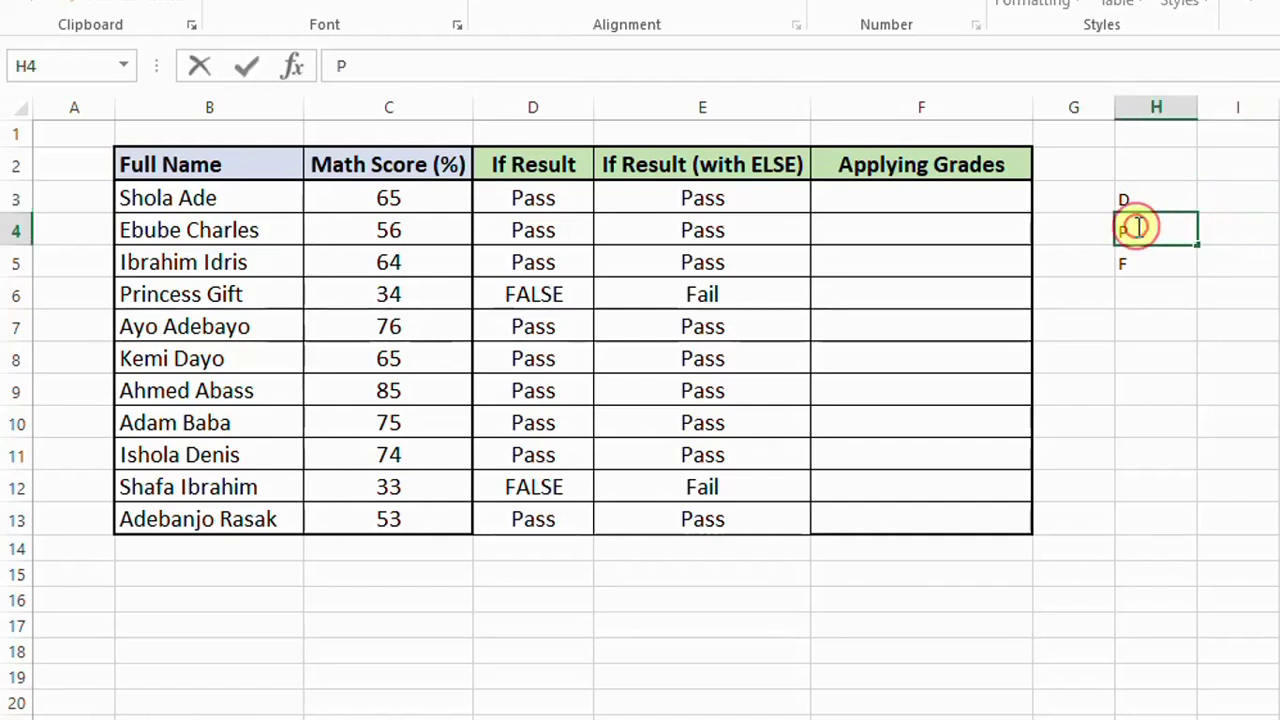
{"action": "type", "text": "C"}
{"action": "left_click", "coordinate": [1170, 258]}
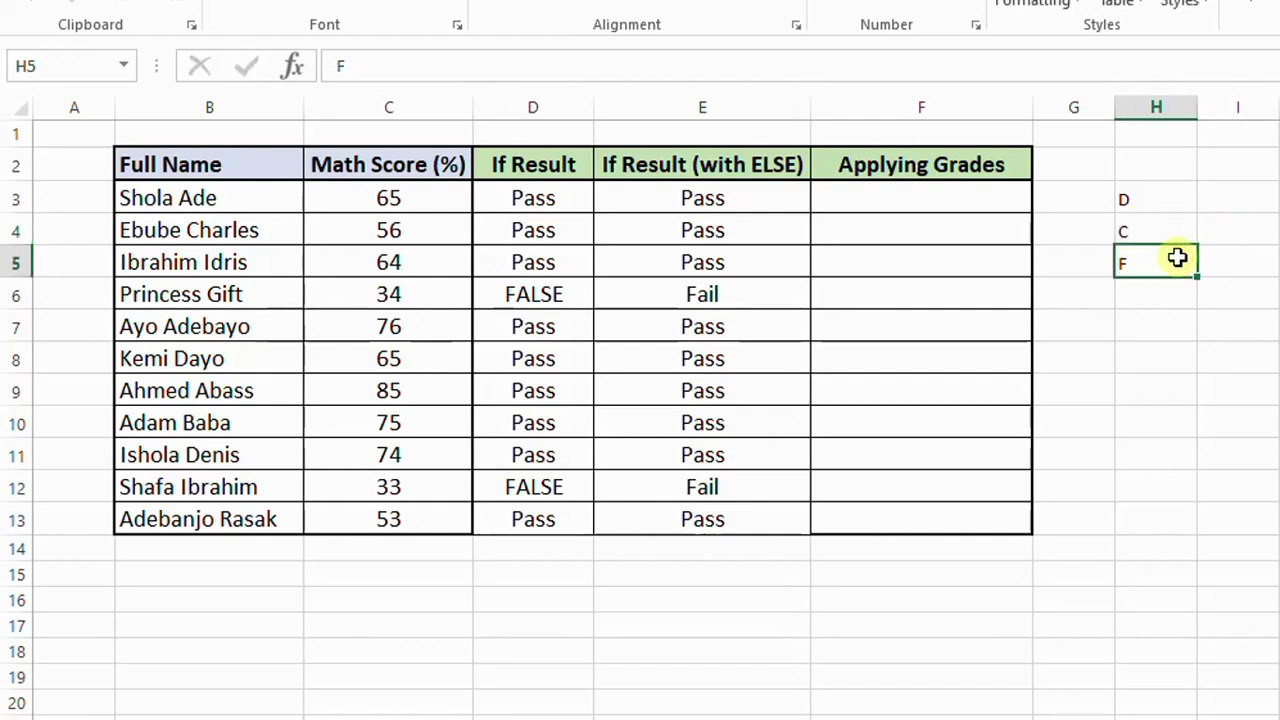
{"action": "key", "text": "BackSpace"}
{"action": "type", "text": "p"}
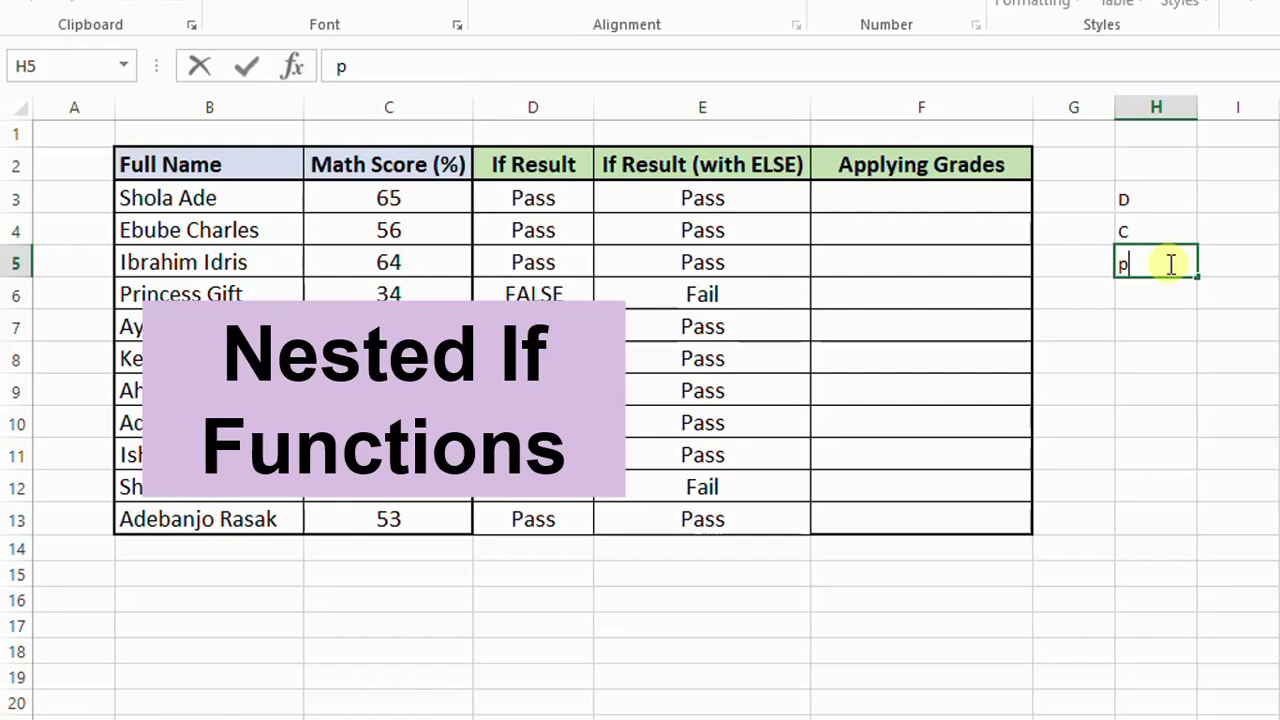
{"action": "left_click", "coordinate": [1130, 205]}
{"action": "left_click", "coordinate": [1158, 230]}
{"action": "left_click", "coordinate": [1160, 258]}
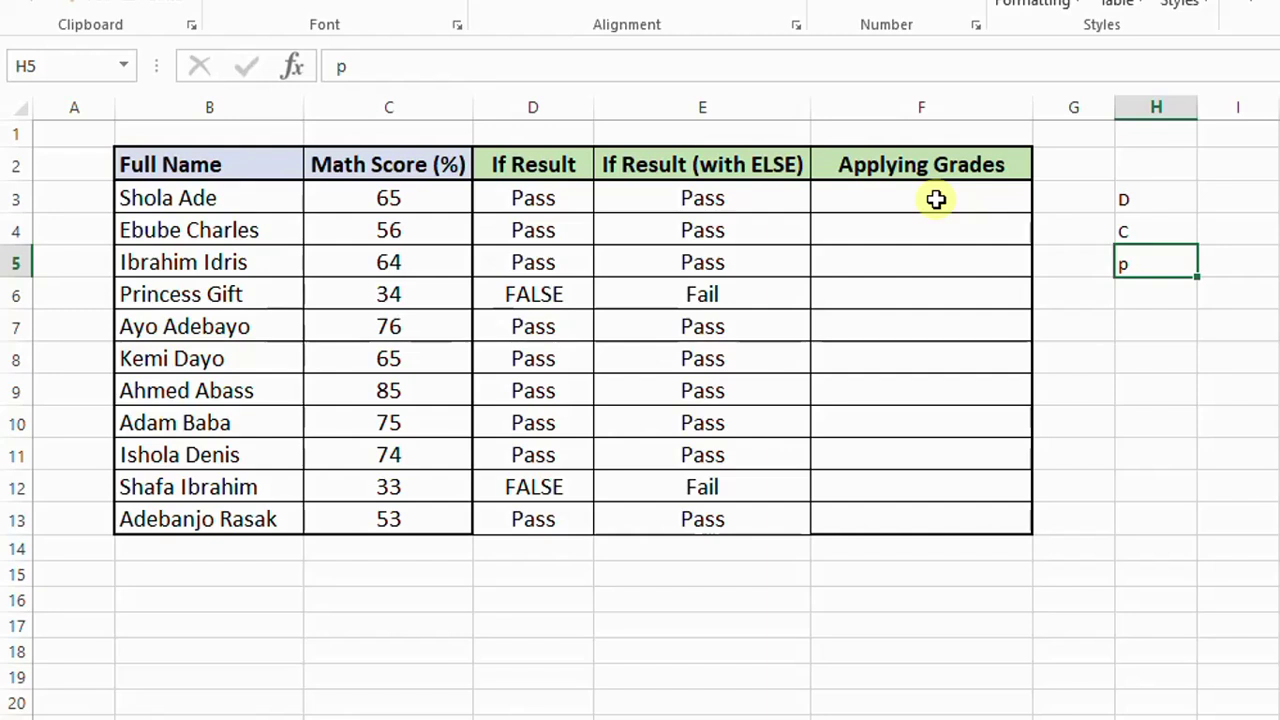
Begin an IF formula in F3 that returns "Distinction" when the score in C3 is greater than 60
{"action": "left_click", "coordinate": [935, 199]}
{"action": "type", "text": "="}
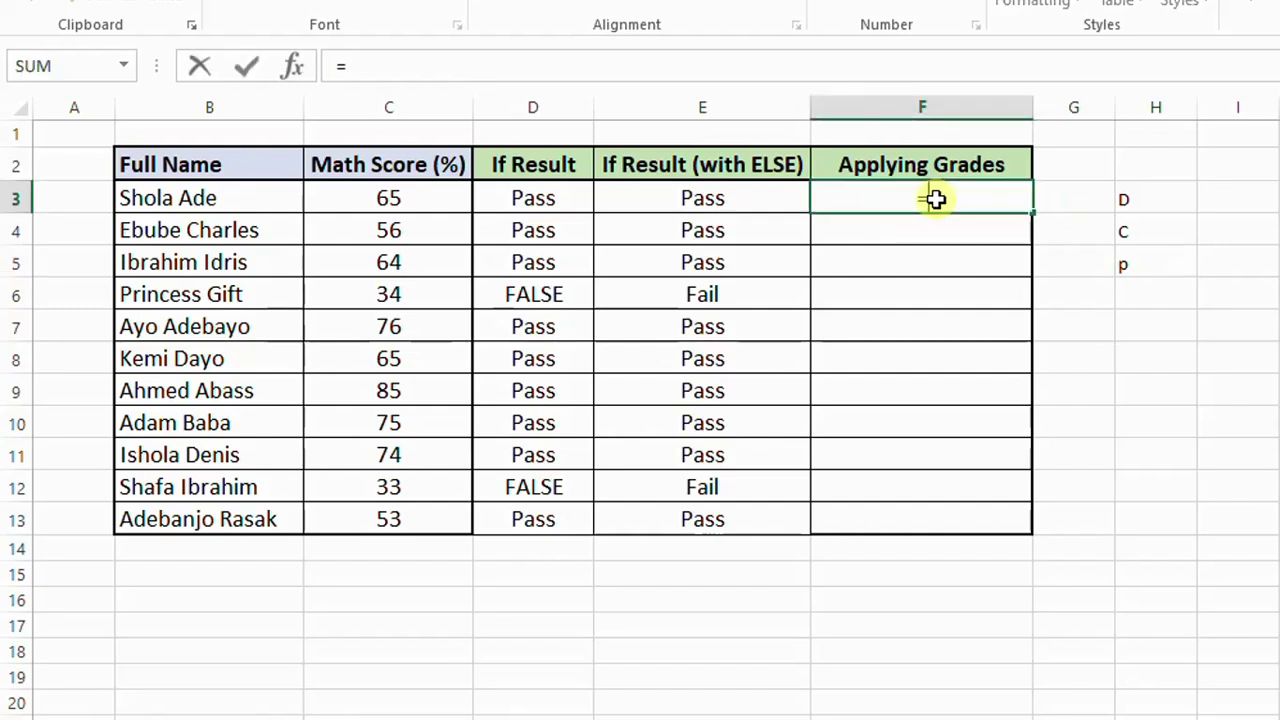
{"action": "type", "text": "if"}
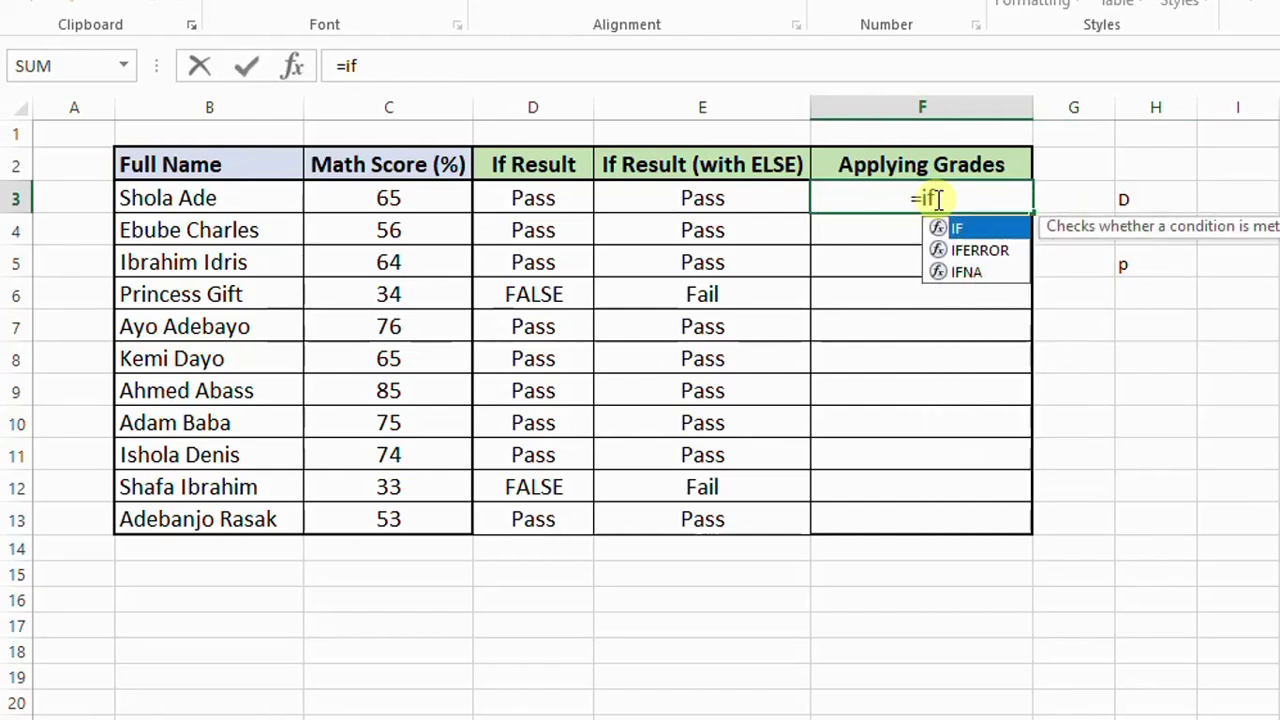
{"action": "type", "text": "("}
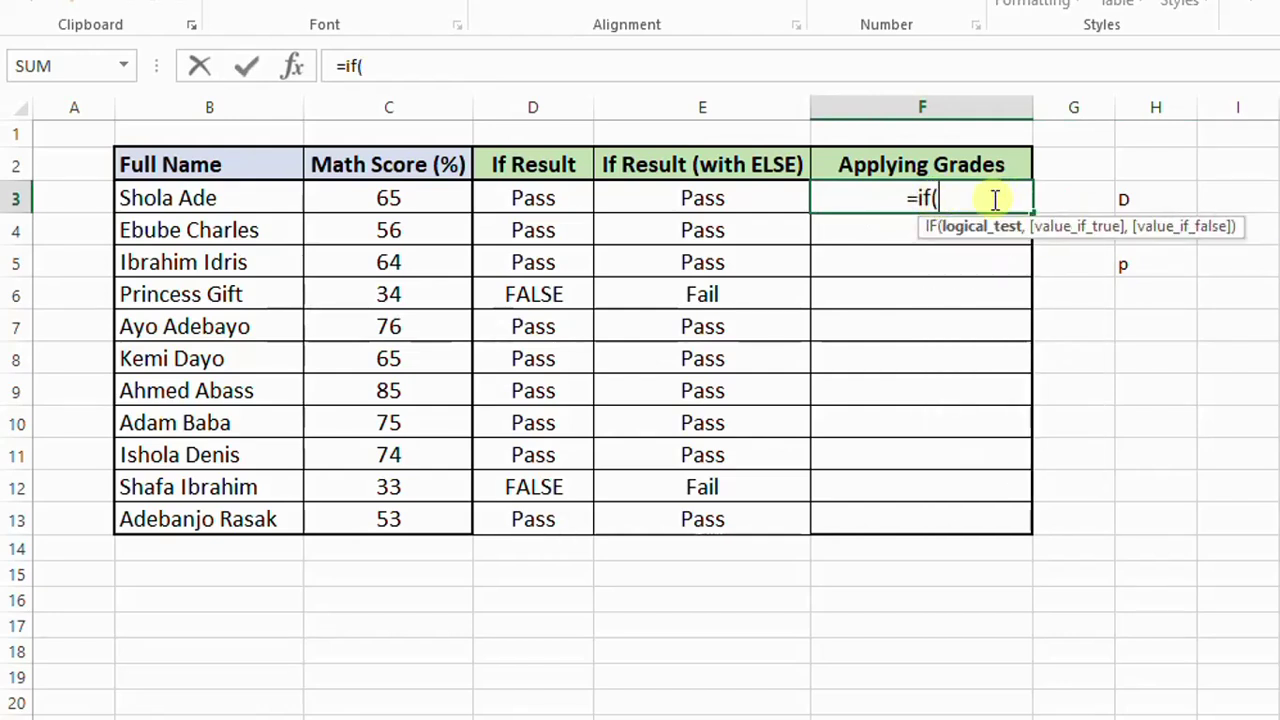
{"action": "left_click", "coordinate": [393, 195]}
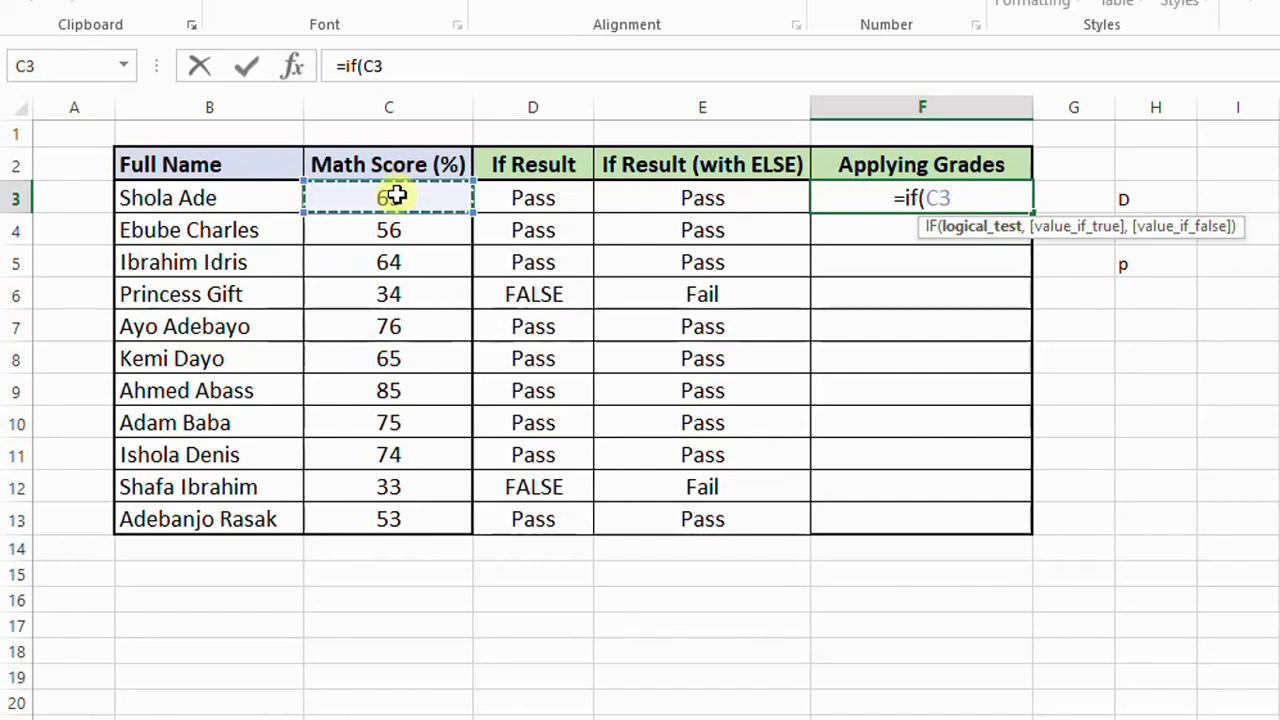
{"action": "type", "text": ">60"}
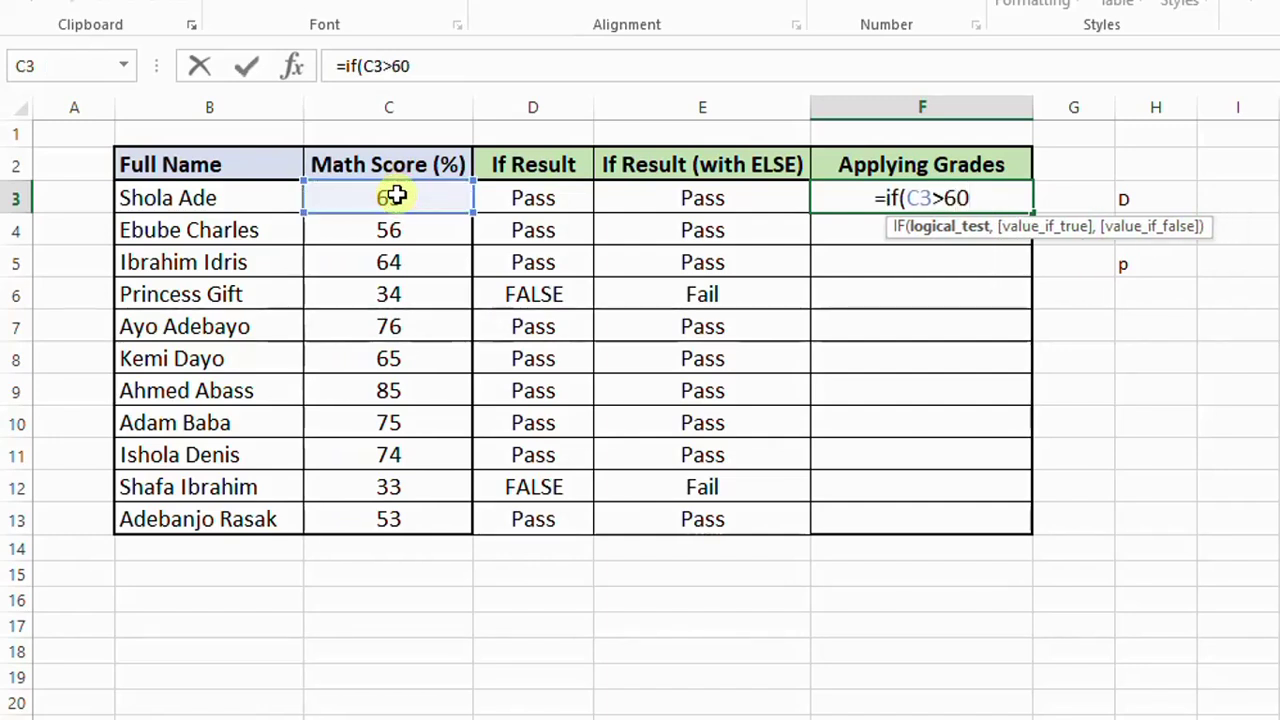
{"action": "type", "text": ","}
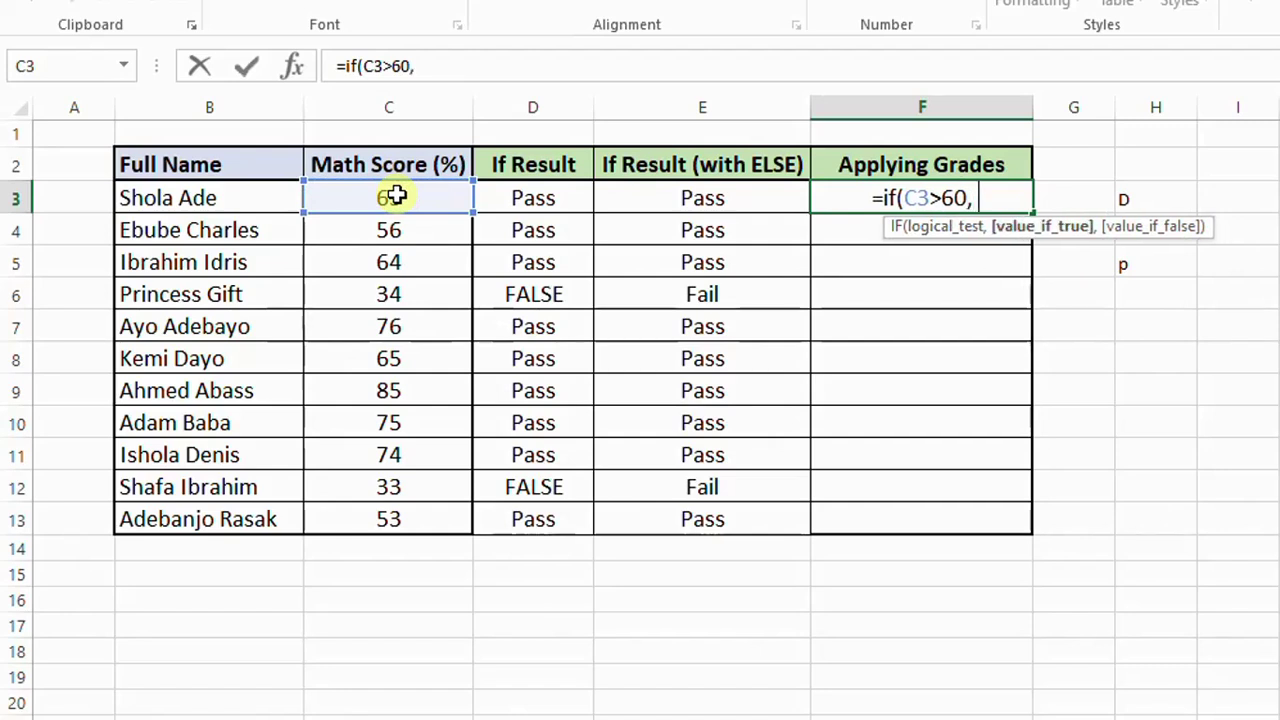
{"action": "type", "text": " \"Distinction\","}
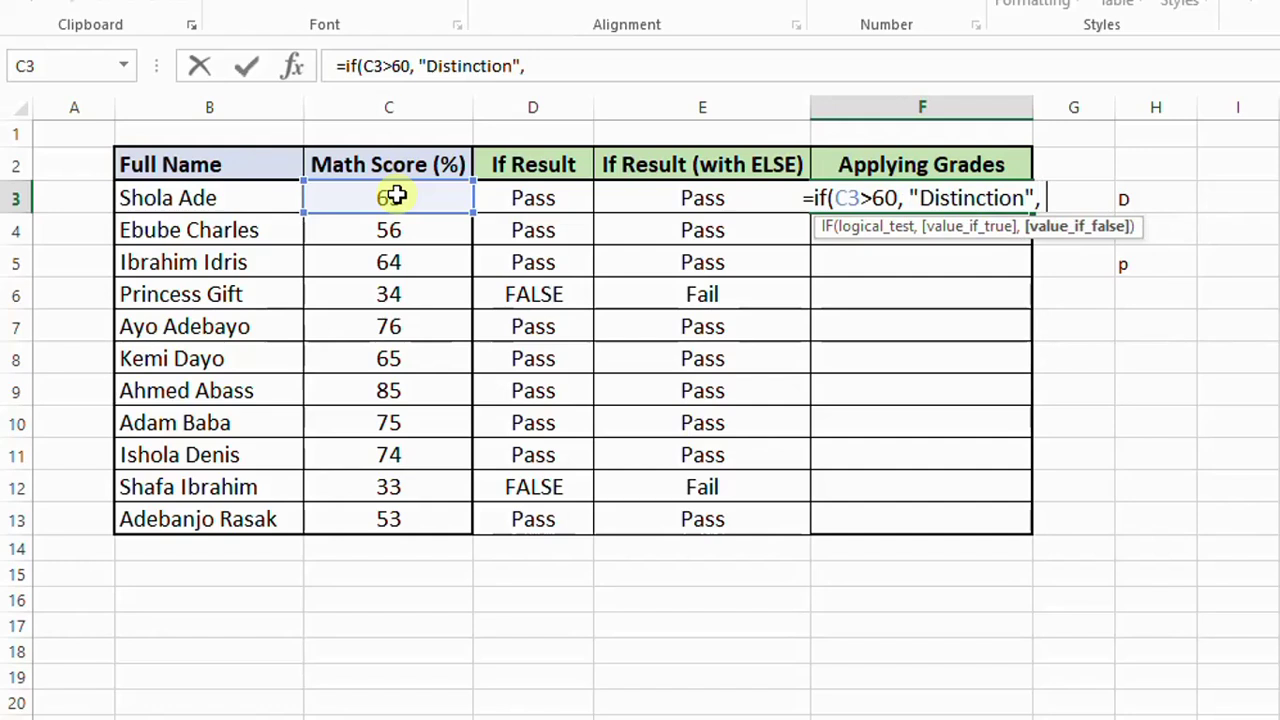
Nest a second IF as the false value in F3, returning "Credit" when C3>50 and otherwise "Pass", and close both functions
{"action": "type", "text": " if"}
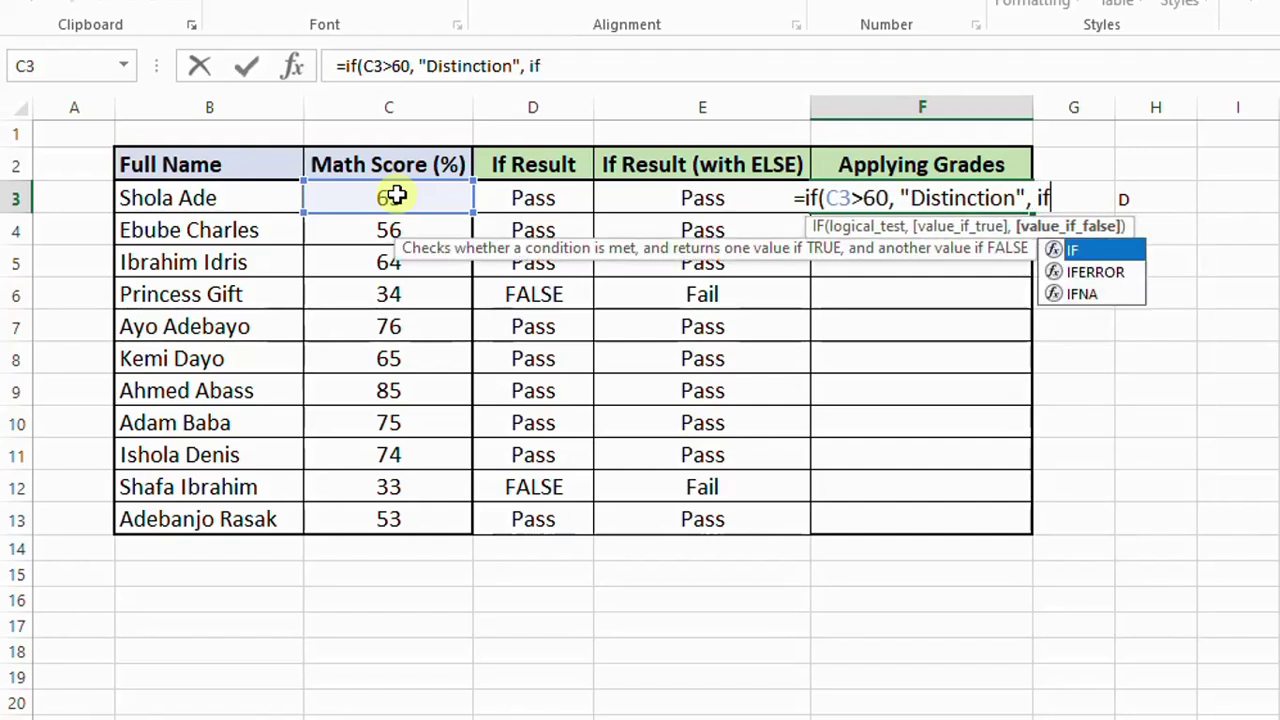
{"action": "type", "text": "("}
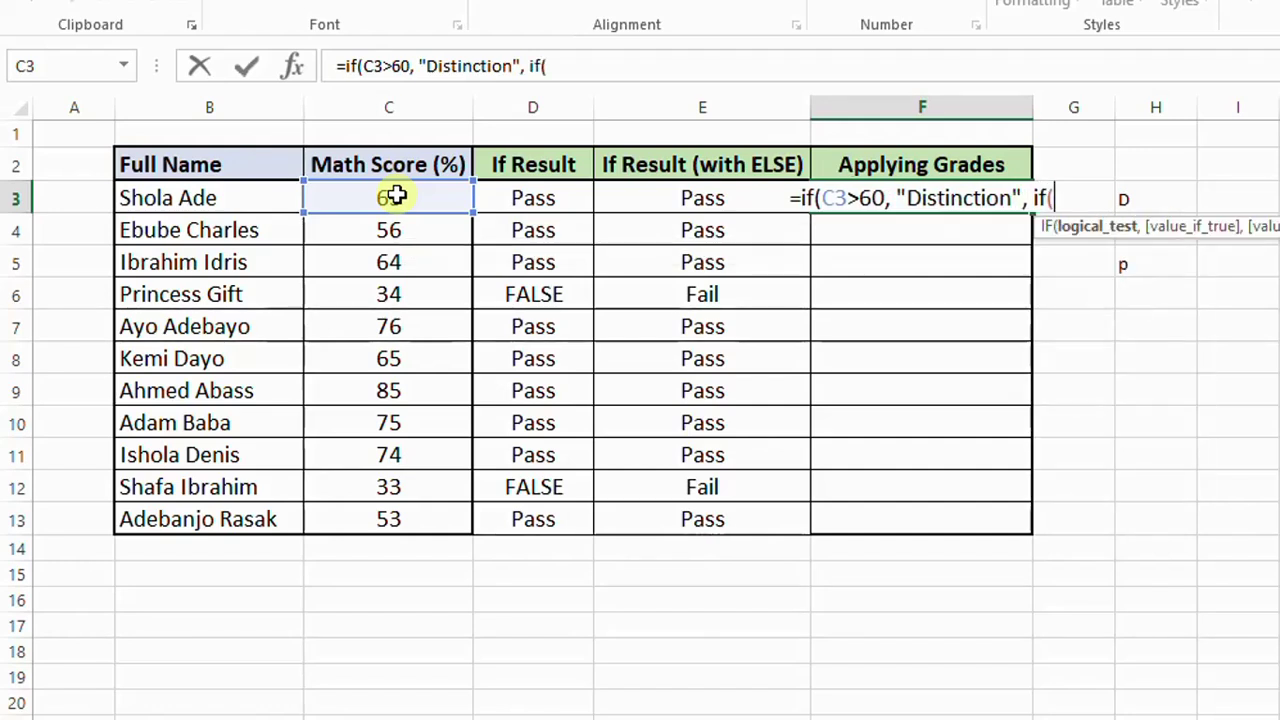
{"action": "left_click", "coordinate": [412, 197]}
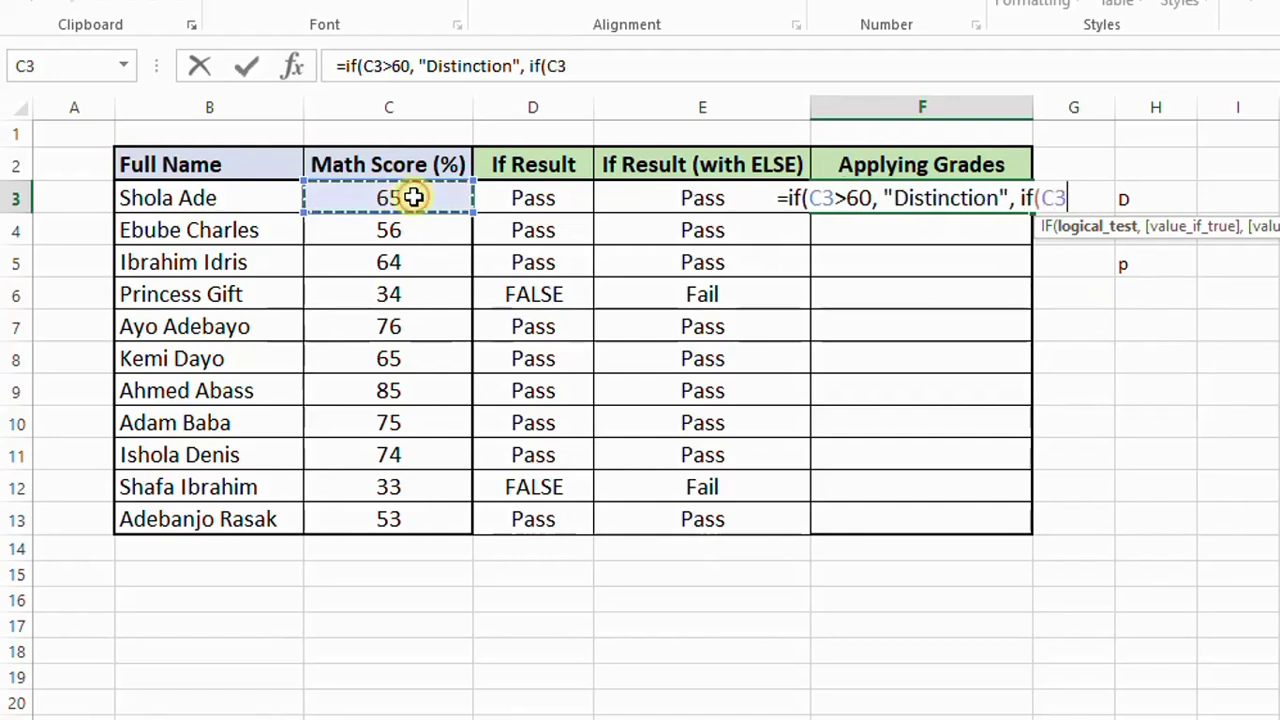
{"action": "type", "text": ">50,"}
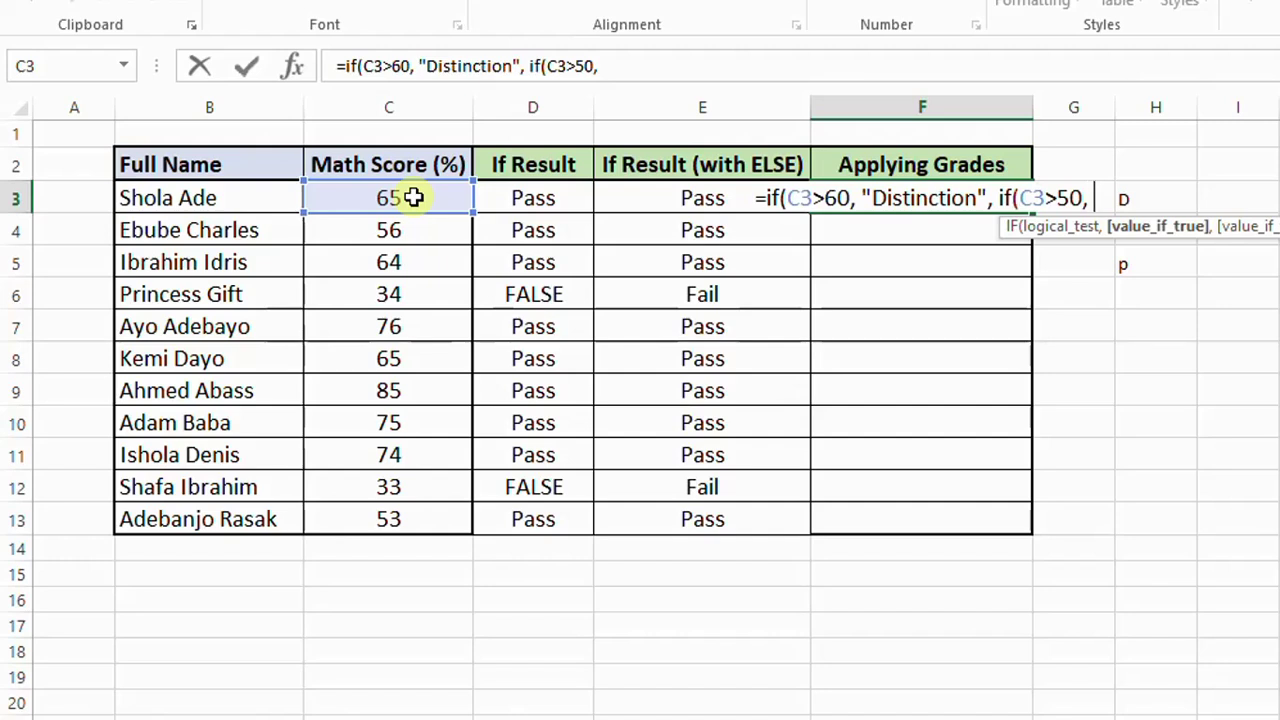
{"action": "type", "text": "\""}
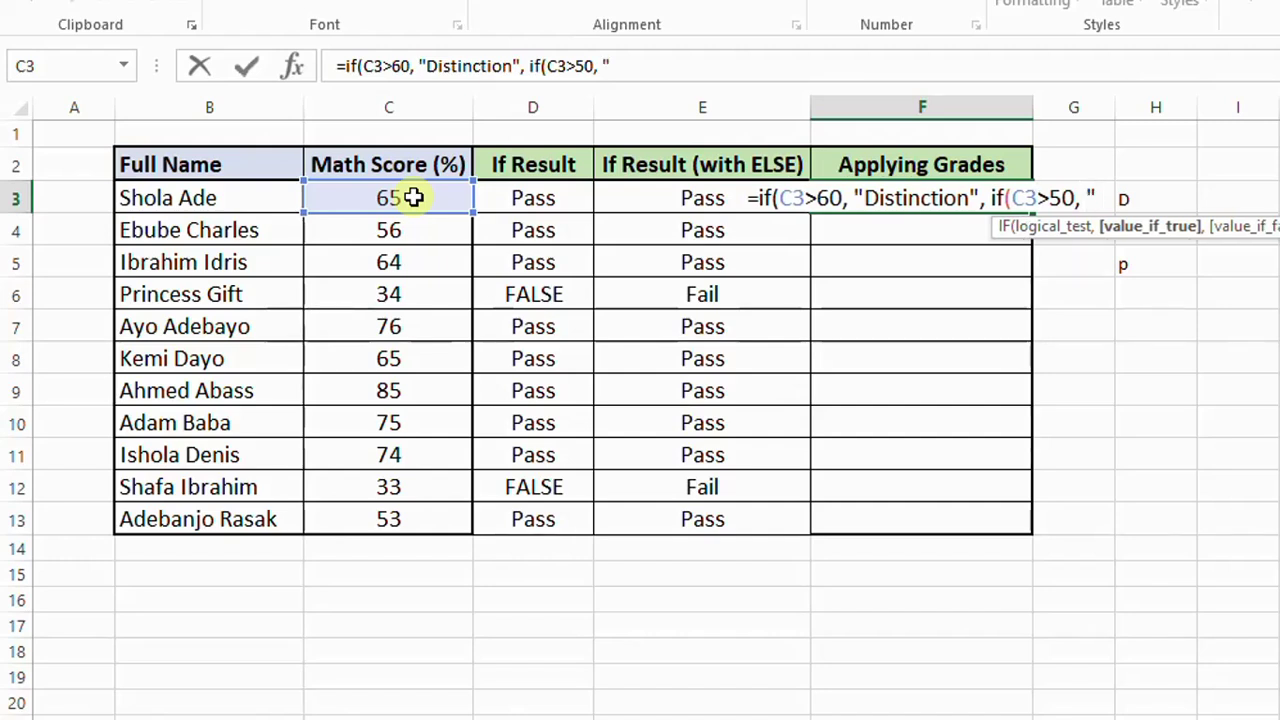
{"action": "type", "text": "Credit\","}
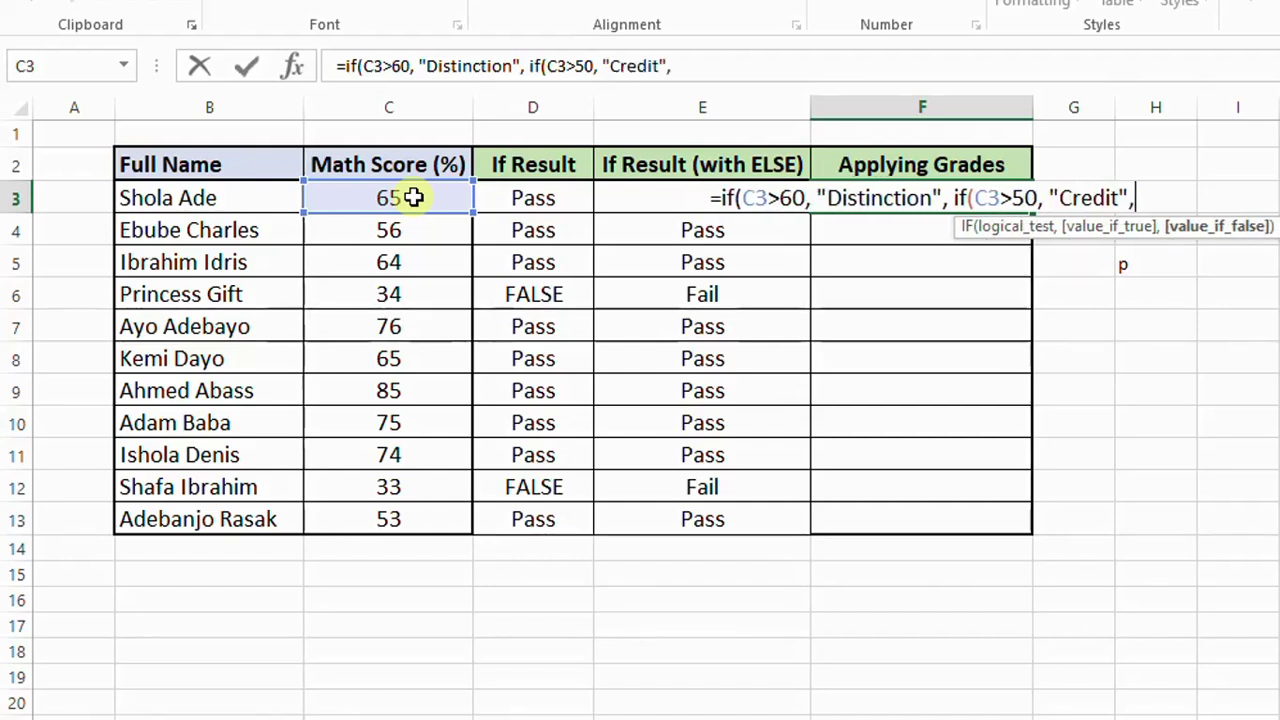
{"action": "type", "text": " \""}
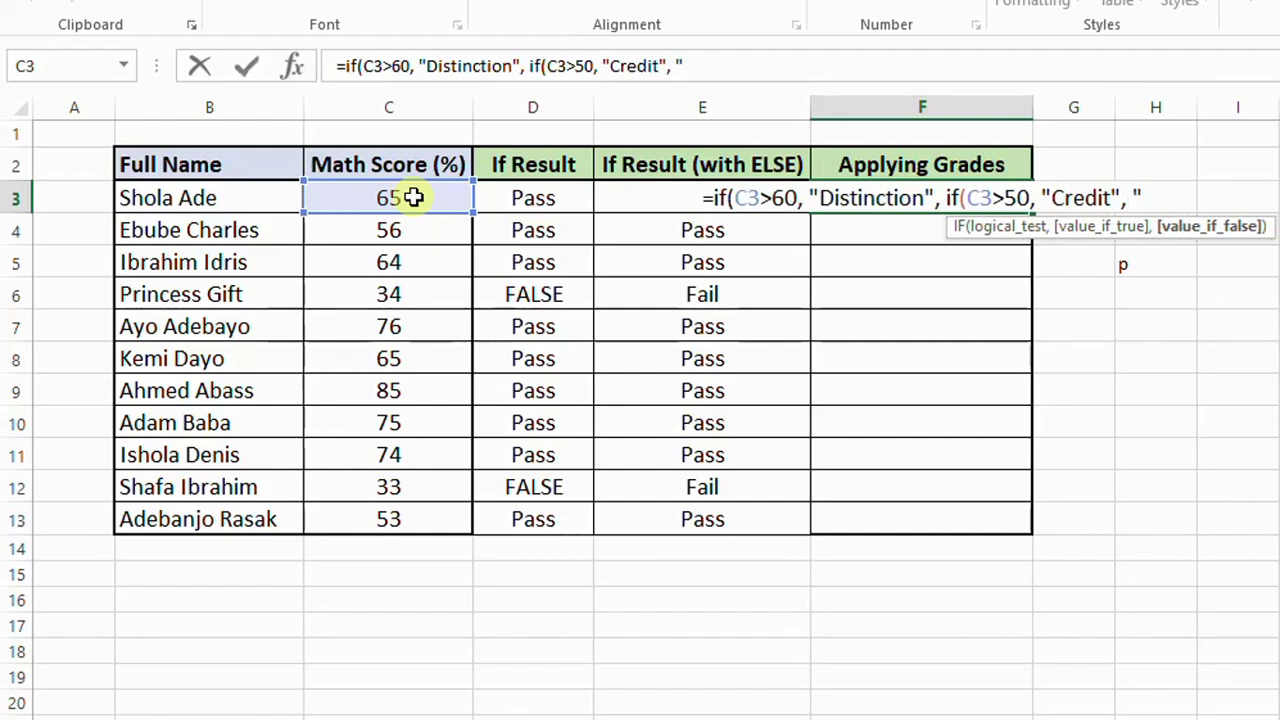
{"action": "type", "text": "Pass\")"}
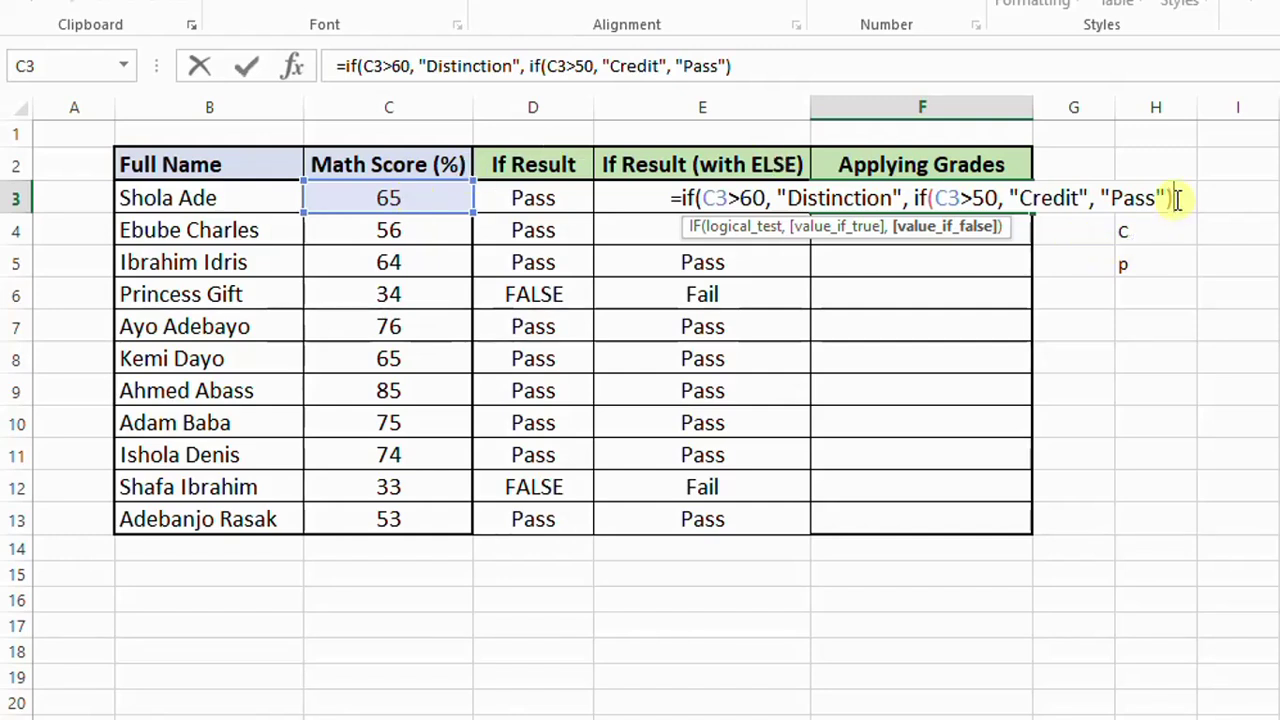
{"action": "left_click", "coordinate": [925, 198]}
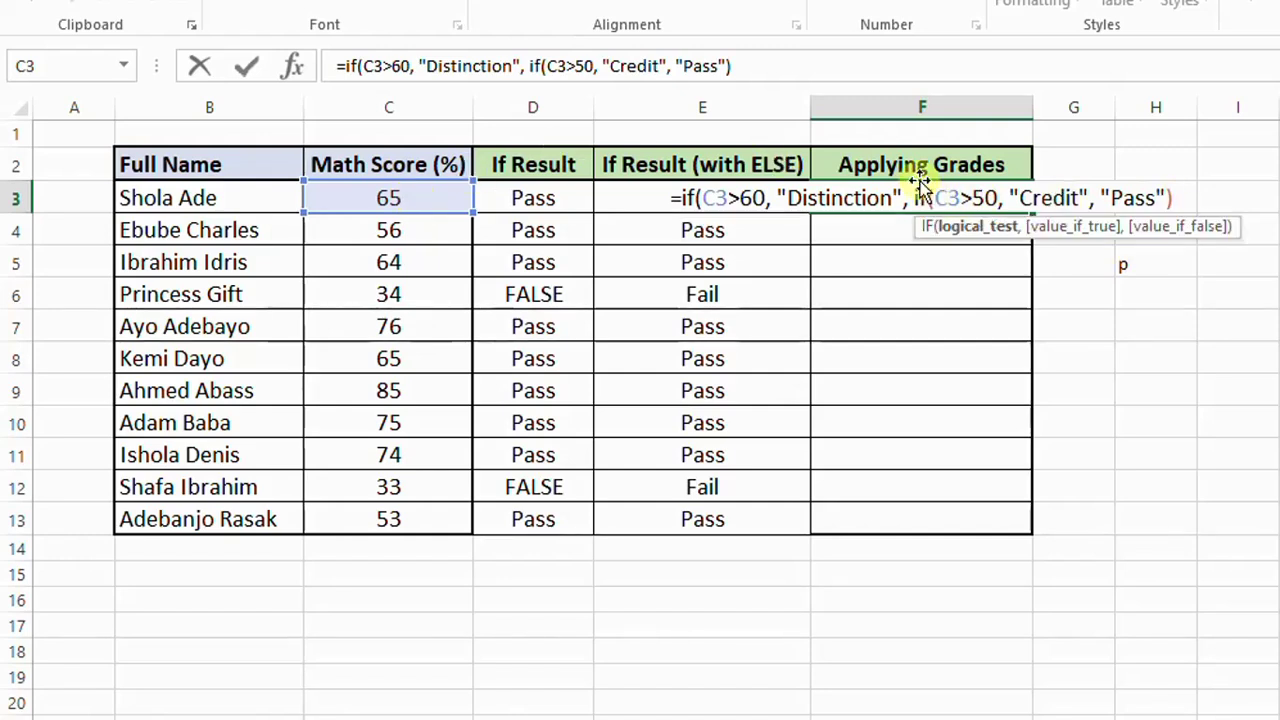
{"action": "left_click", "coordinate": [1178, 197]}
{"action": "type", "text": ")"}
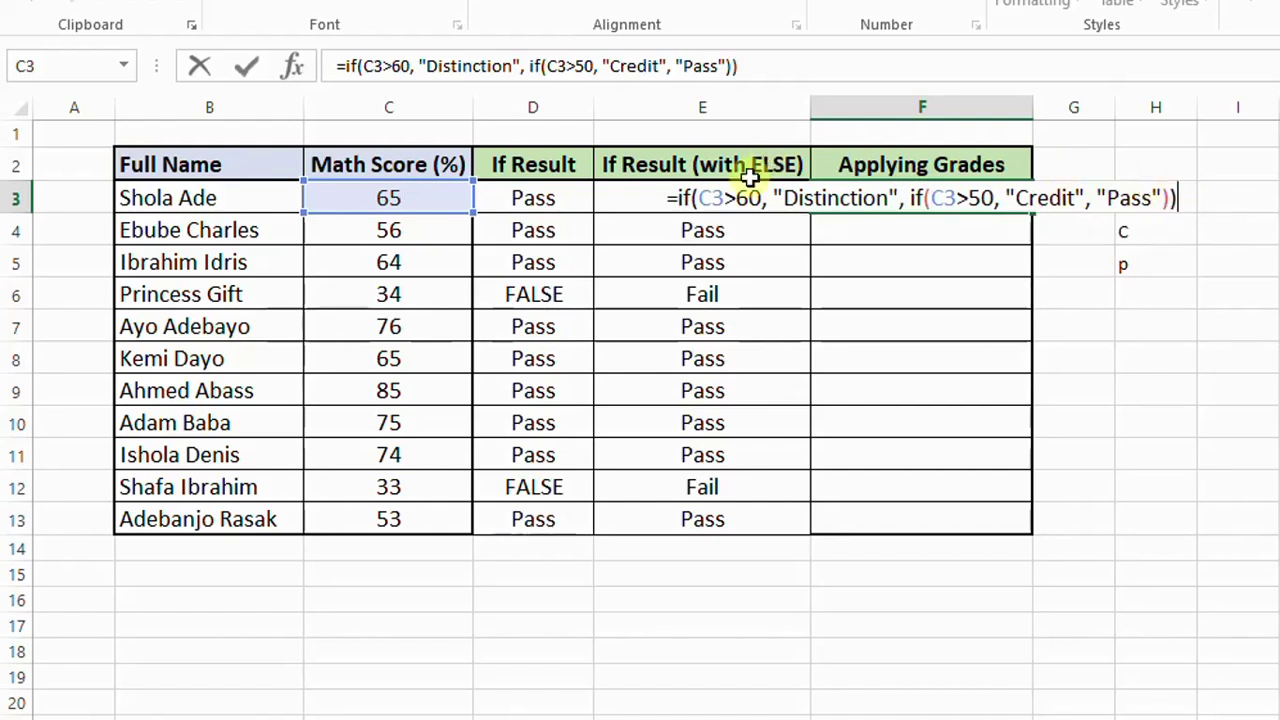
Commit the nested IF formula in F3 and fill it down the Applying Grades column through F13
{"action": "left_click", "coordinate": [703, 198]}
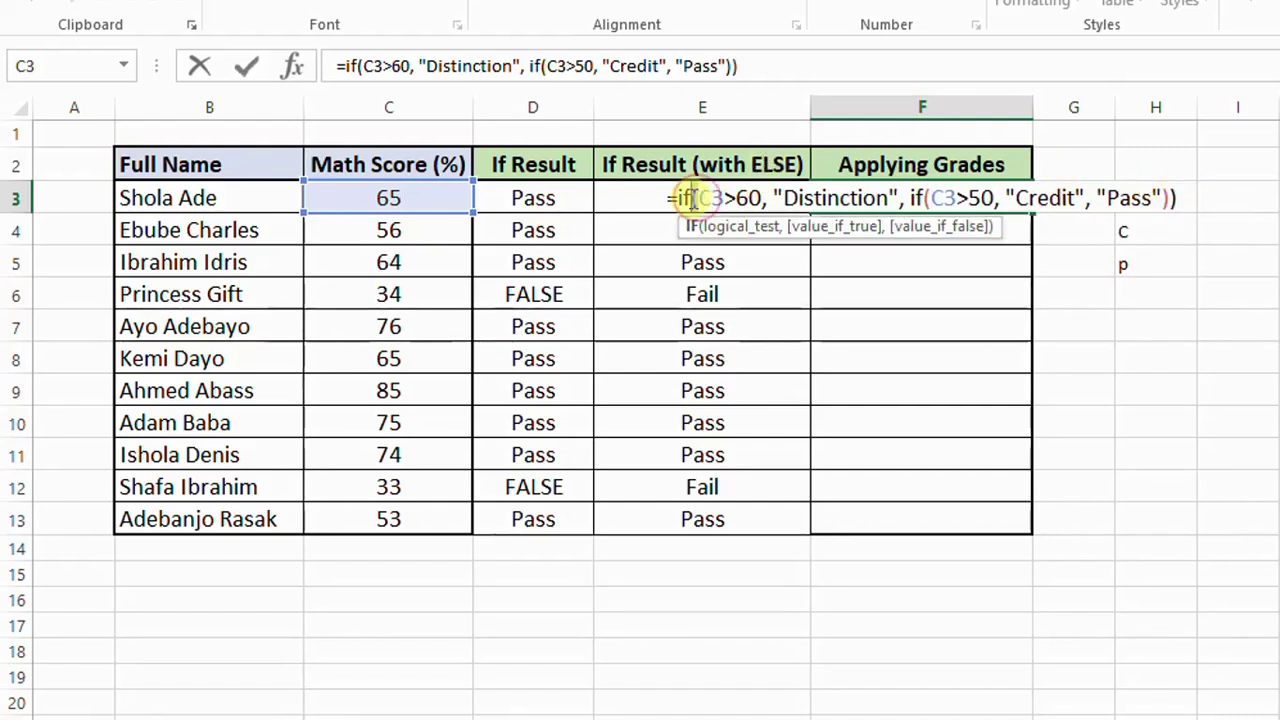
{"action": "key", "text": "Return"}
{"action": "left_click", "coordinate": [1000, 197]}
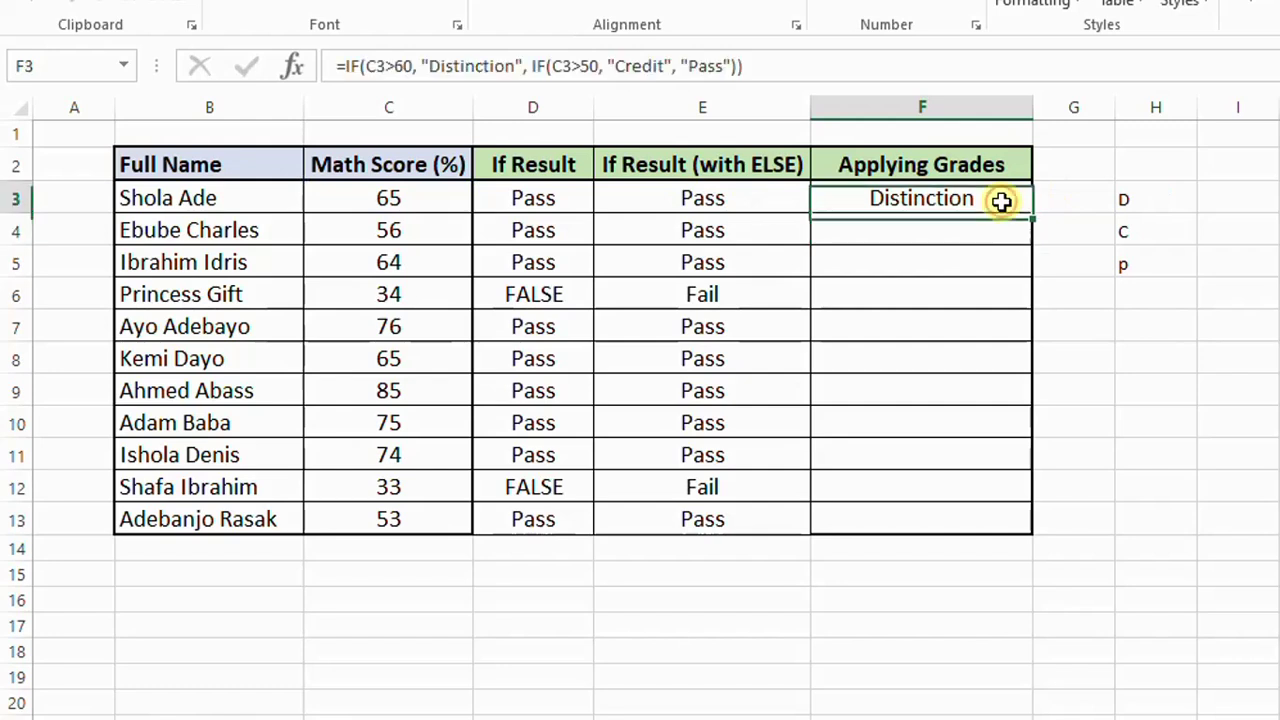
{"action": "left_click_drag", "start_coordinate": [1033, 214], "coordinate": [1036, 520]}
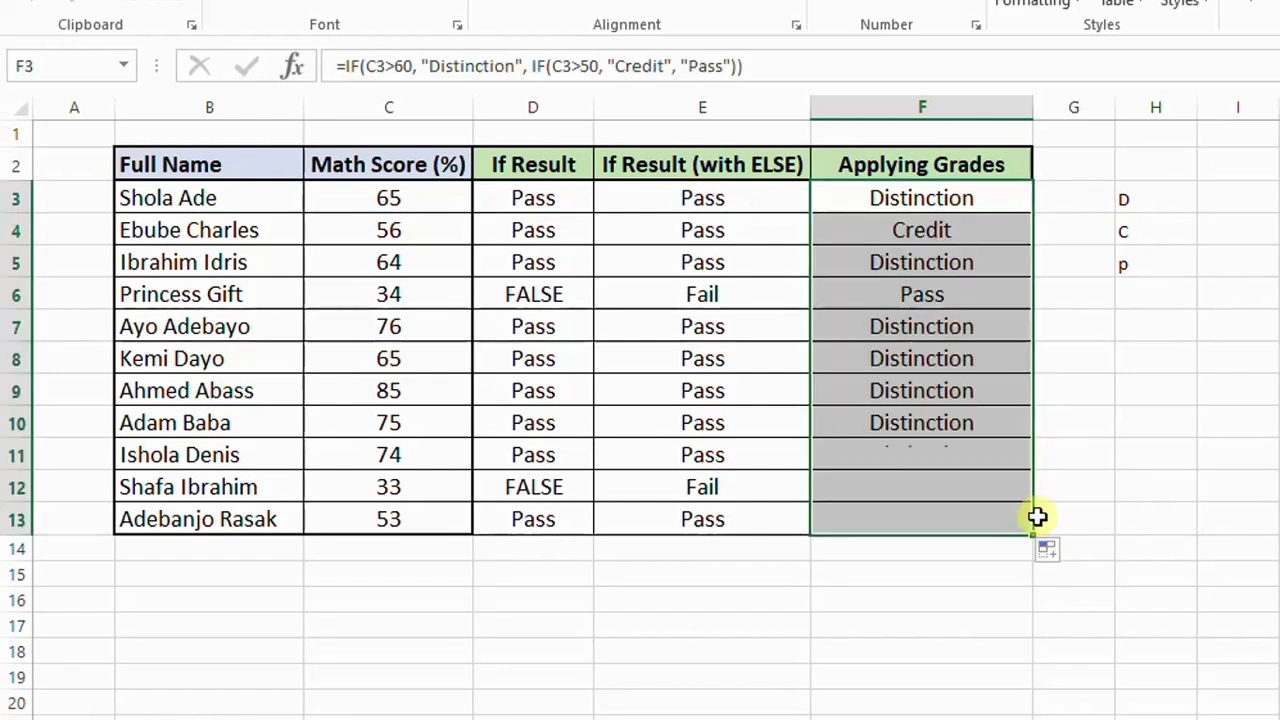
Check the Applying Grades results against the math scores in rows 3, 4, 6 and 12
{"action": "left_click", "coordinate": [958, 230]}
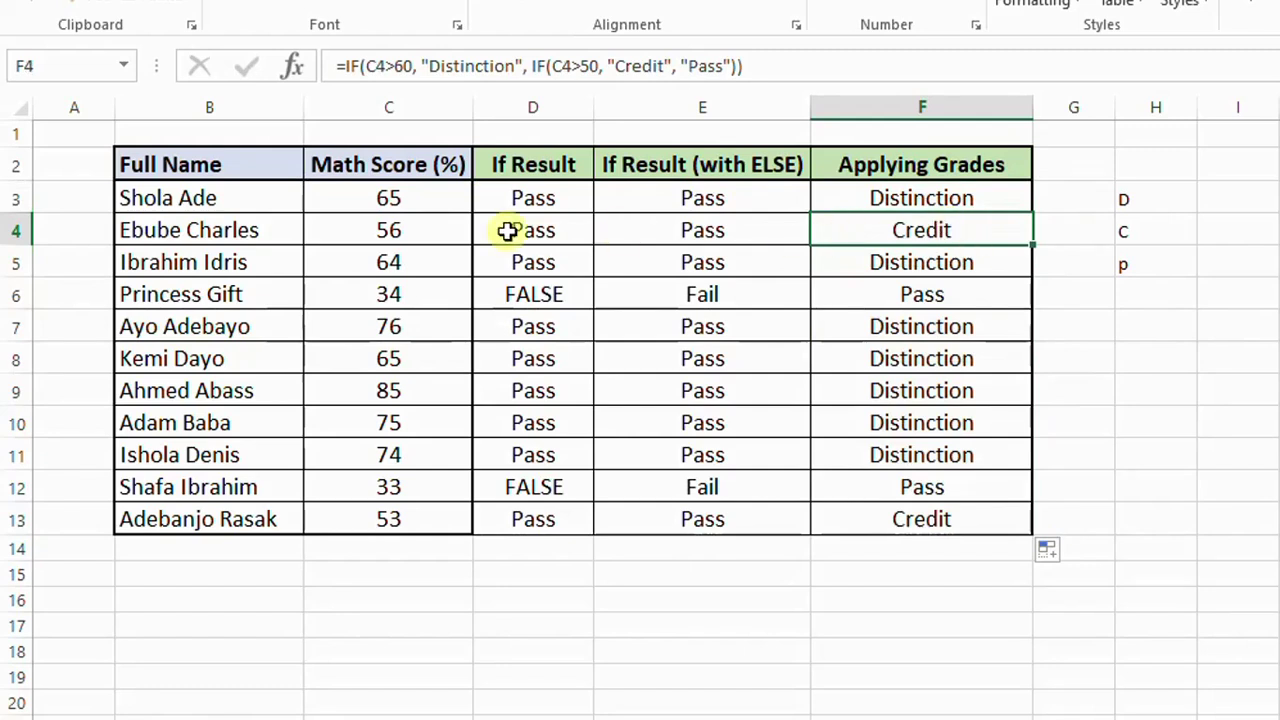
{"action": "left_click", "coordinate": [397, 230]}
{"action": "left_click", "coordinate": [957, 208]}
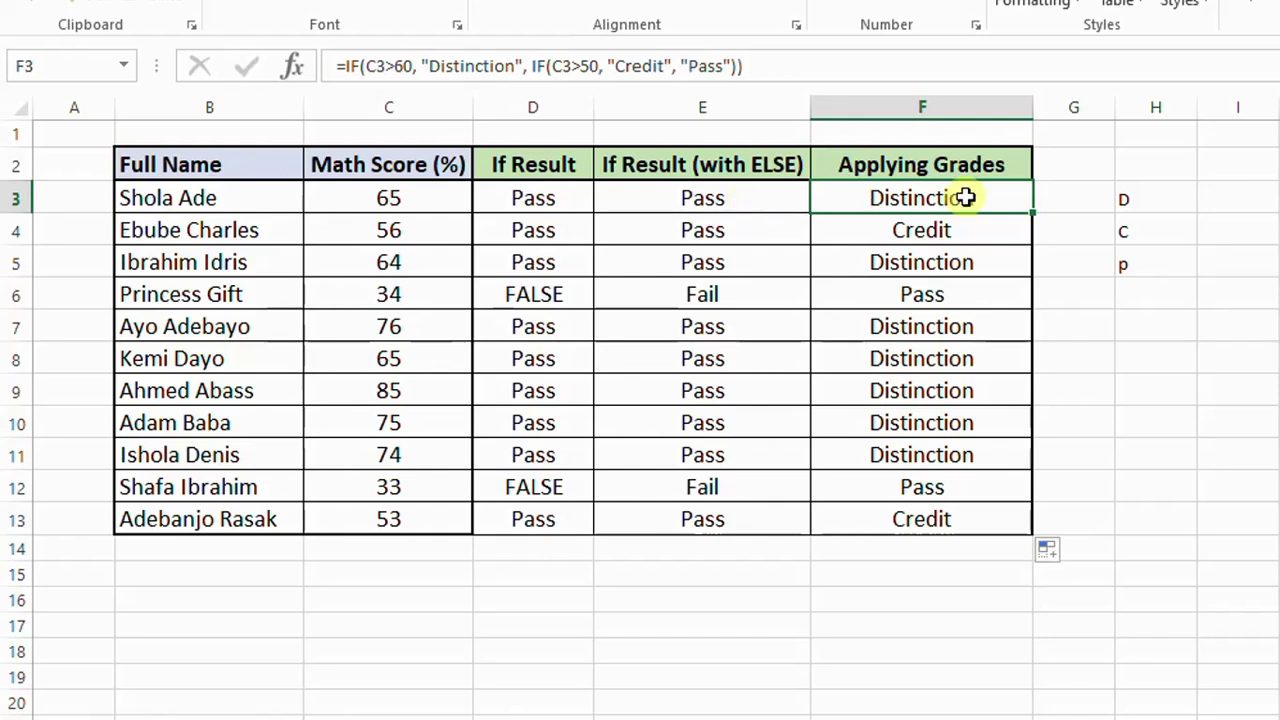
{"action": "left_click", "coordinate": [397, 198]}
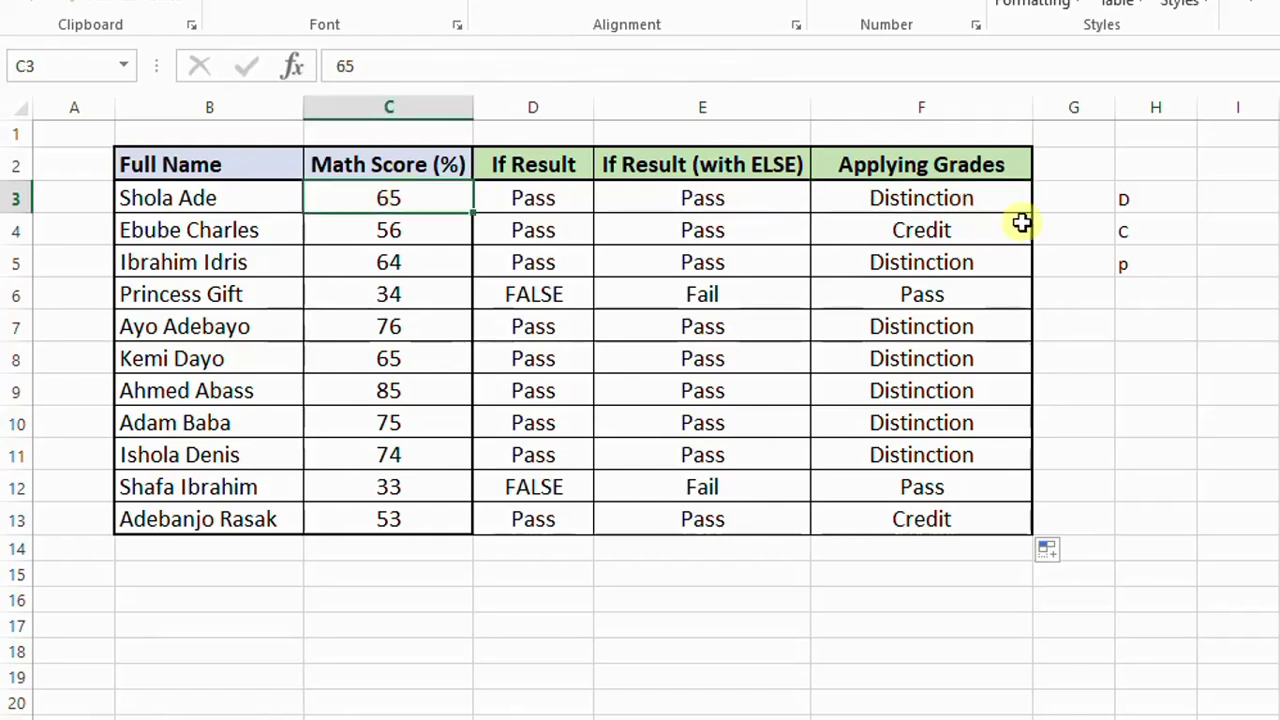
{"action": "left_click", "coordinate": [928, 293]}
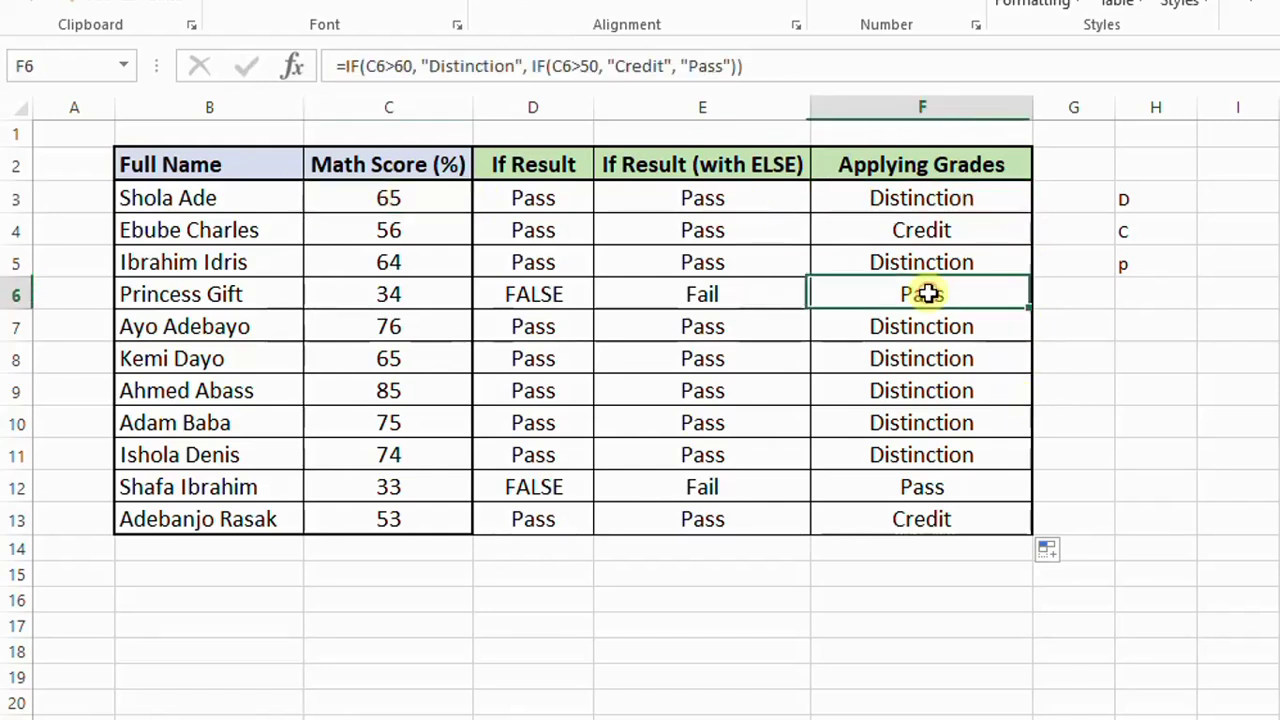
{"action": "left_click", "coordinate": [432, 291]}
{"action": "left_click", "coordinate": [924, 487]}
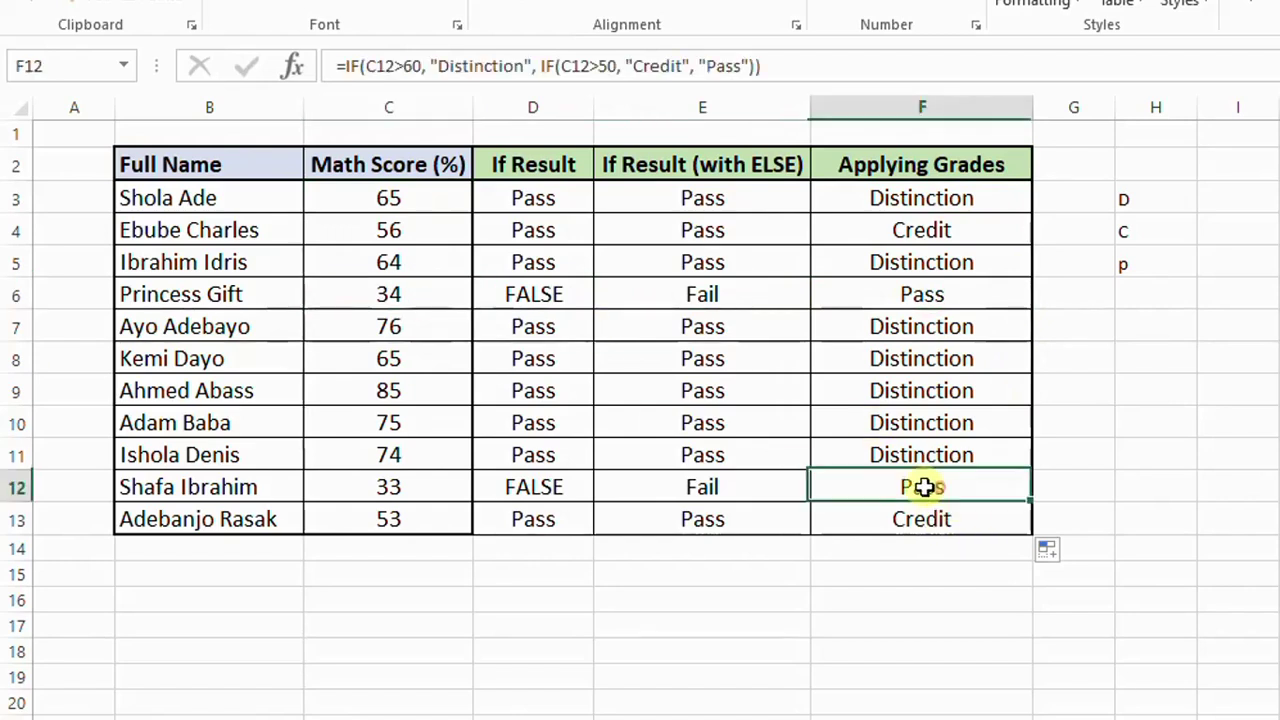
{"action": "left_click", "coordinate": [443, 485]}
{"action": "left_click", "coordinate": [978, 198]}
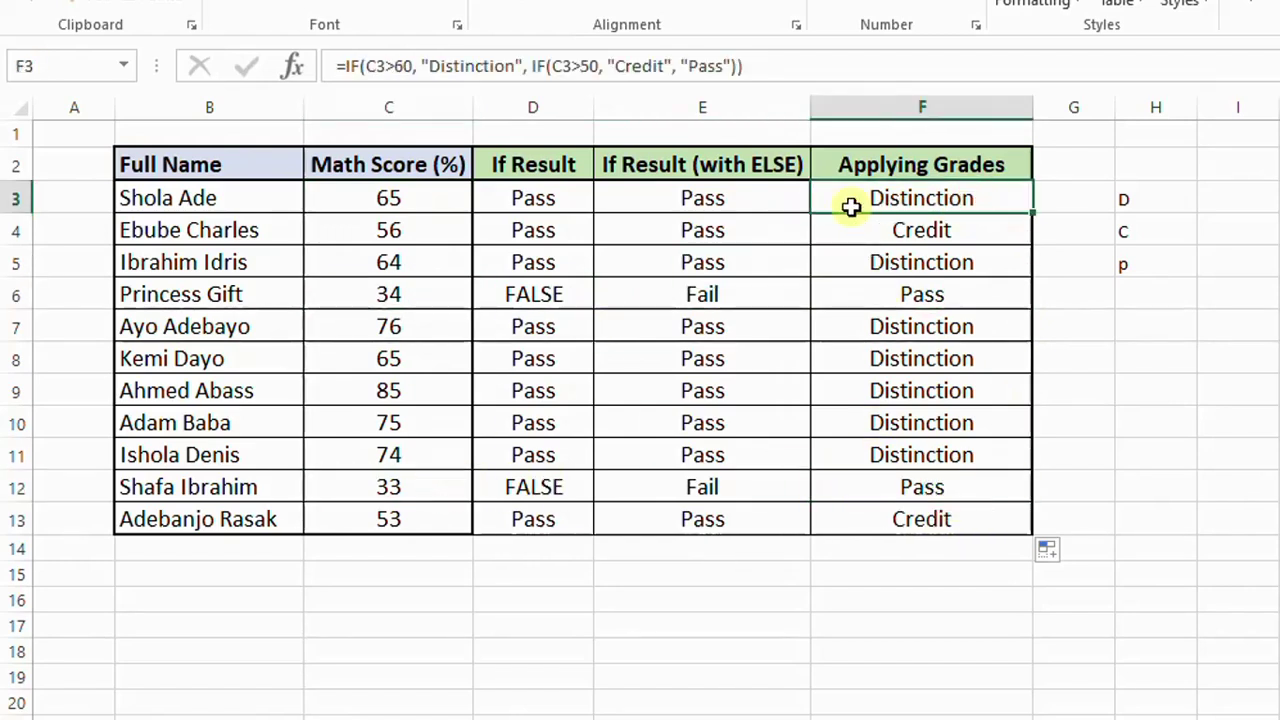